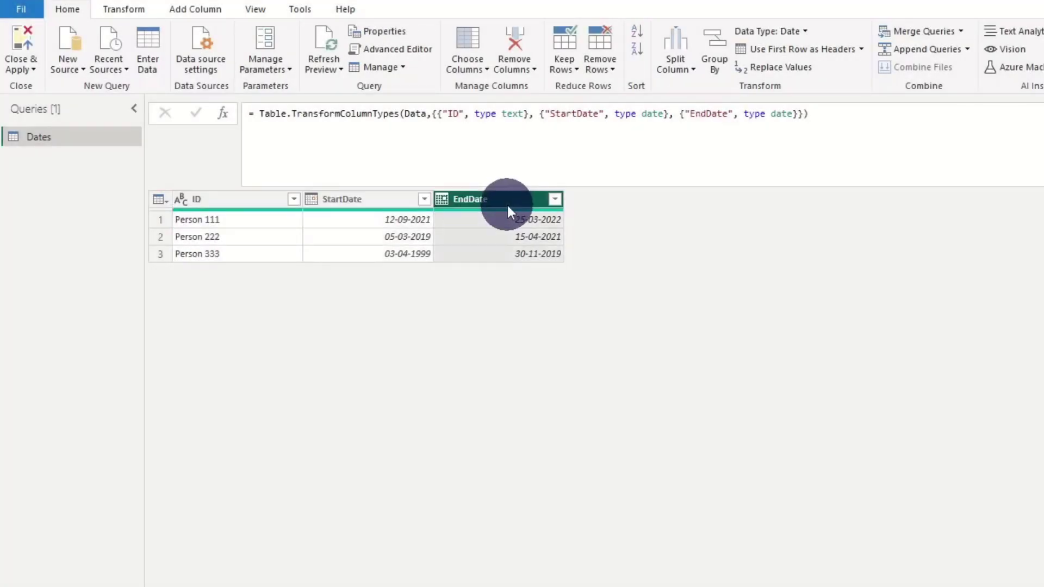
Add a custom column named Dates with formula {Number.From([StartDate])..Number.From([EndDate])}
left_click(198, 9)
left_click(81, 52)
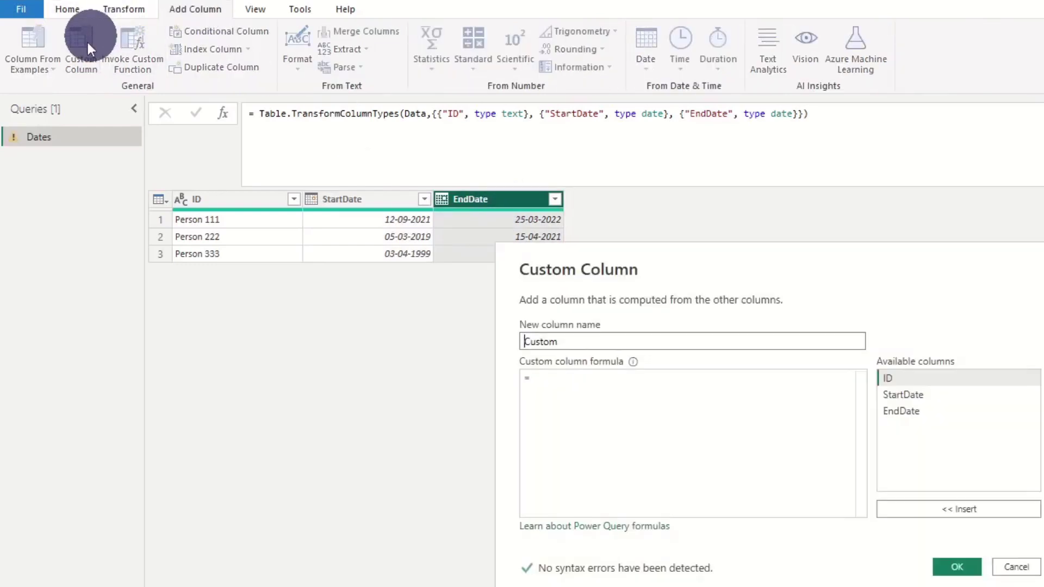
double_click(623, 343)
type("Dates")
left_click(716, 389)
type("{")
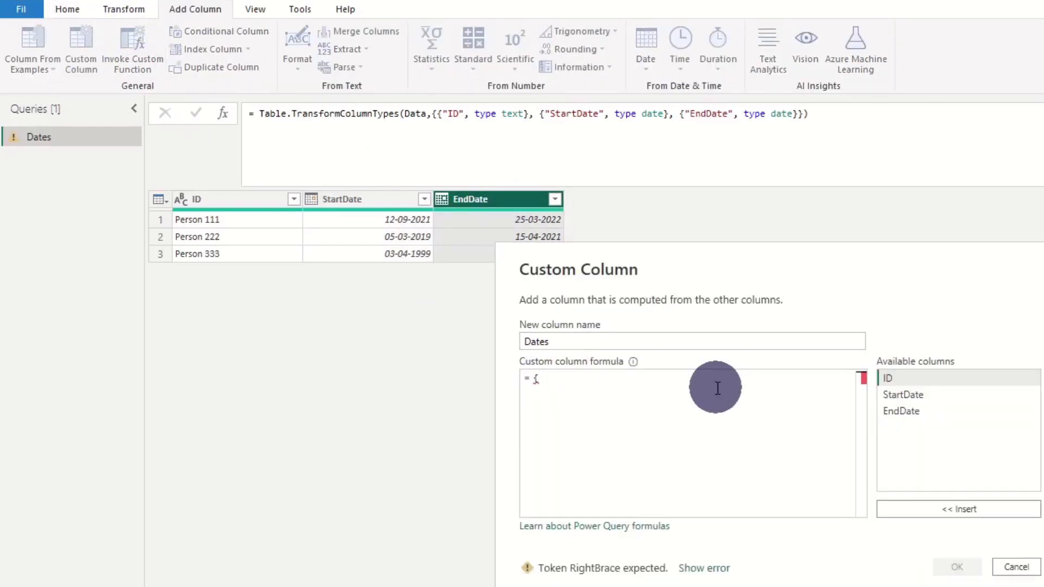
type("Number.From([S")
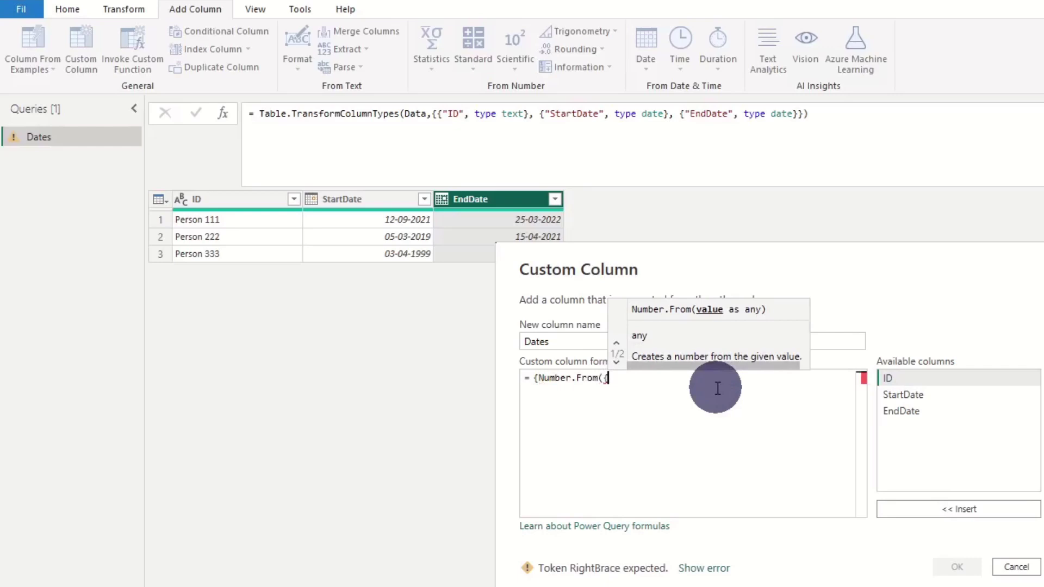
left_click(717, 389)
type(").. ")
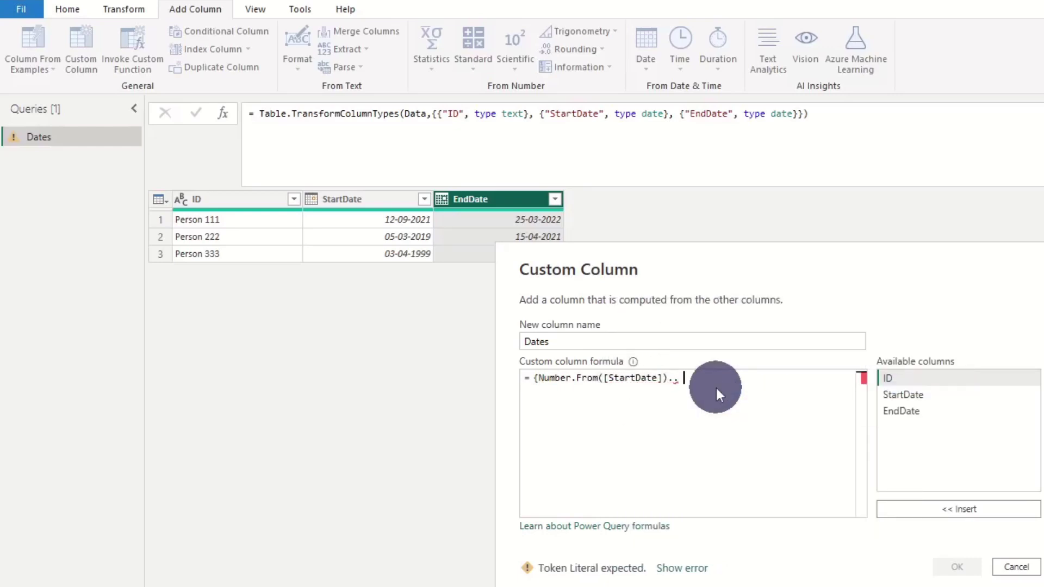
type("Number.From")
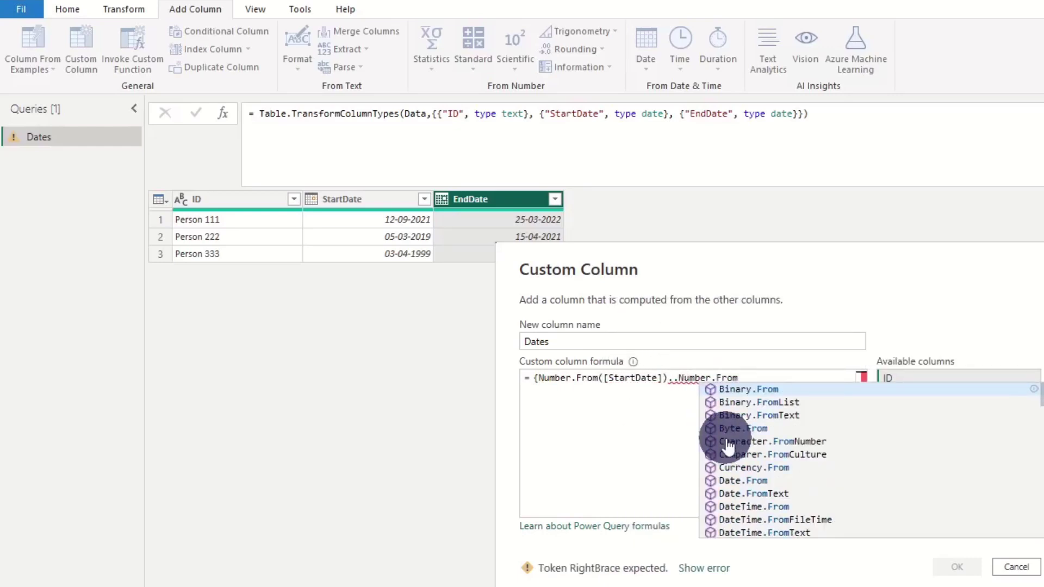
type("([EndDate])")
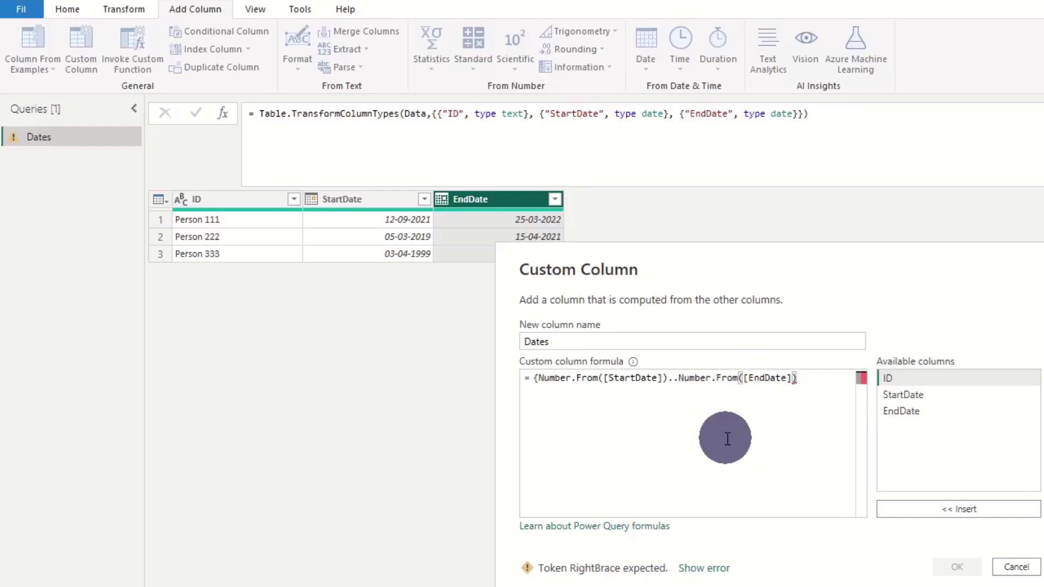
type("}")
Confirm the Dates column and expand its lists into new rows
left_click(953, 567)
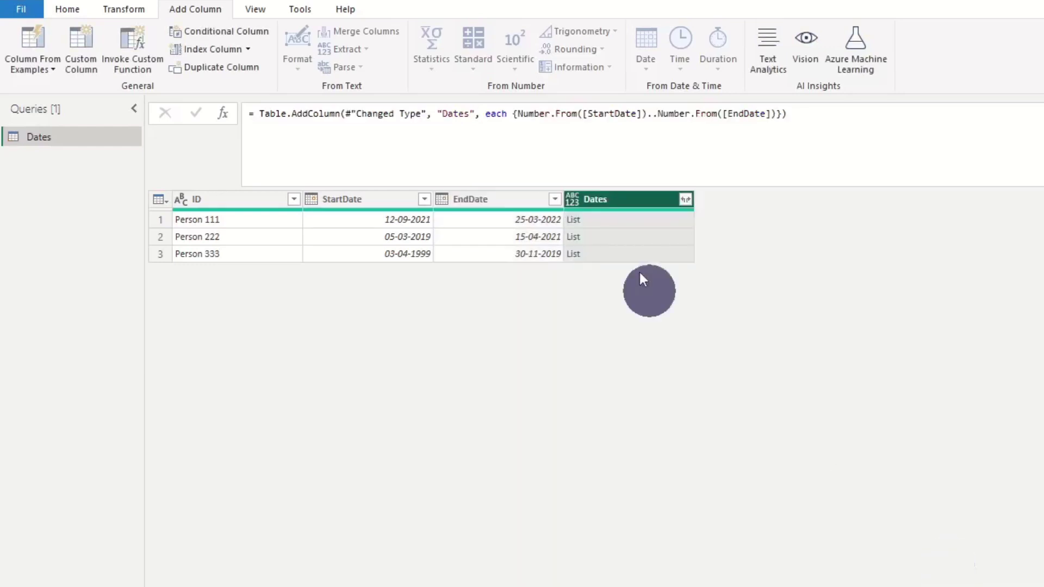
left_click(684, 199)
left_click(667, 212)
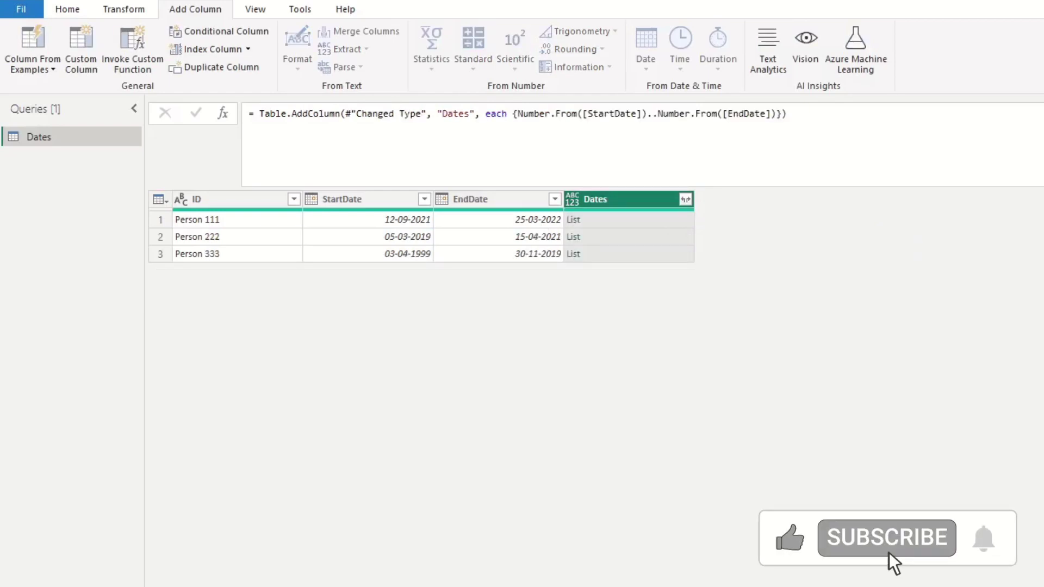
Replace the Added Custom formula with the pasted List.Dates/List.Distinct let expression
left_click(804, 412)
key("ctrl+a")
type("let dateList = List.Dates([StartDate], Duration.Days( [EndDate] - [StartDate]), #duration(1,0,0,0)),   EndValues = List.Distinct(List.Transform((dateList), each Date.EndOfDay(_))) in EndValues")
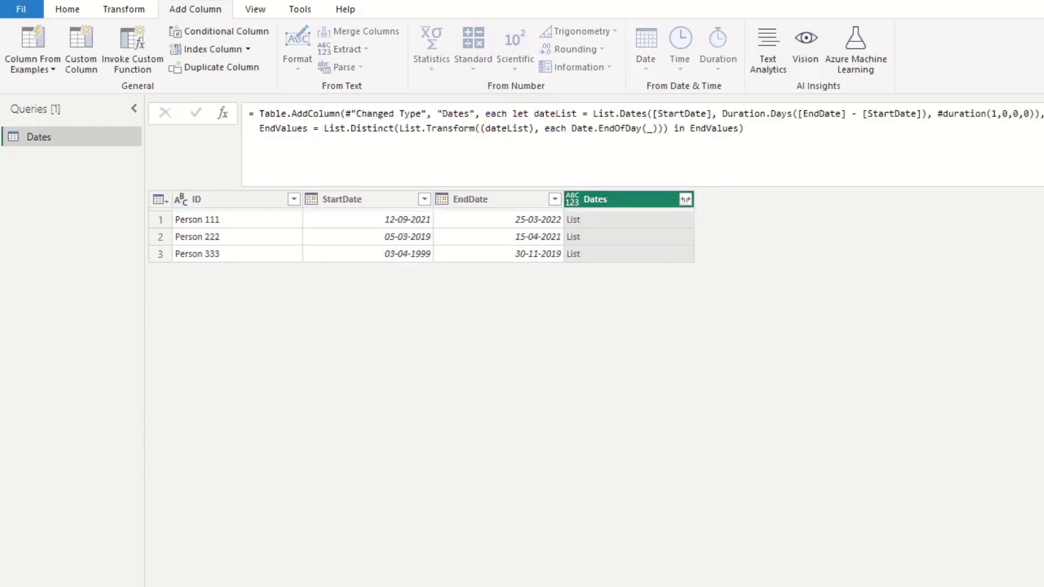
Change Date.EndOfDay to Date.EndOfMonth in the formula and commit it
double_click(611, 128)
type("EndOf")
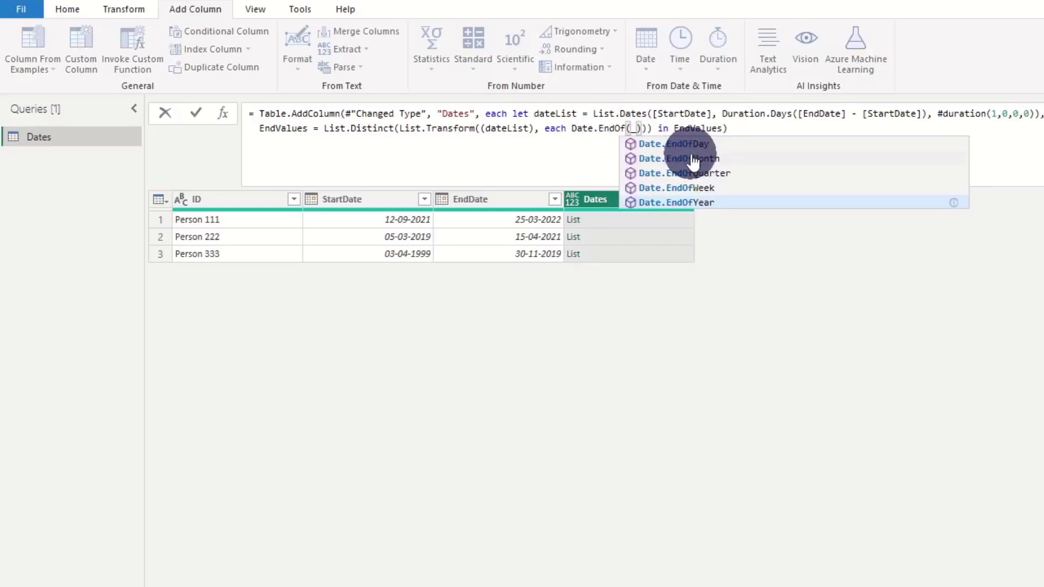
left_click(691, 159)
key("Return")
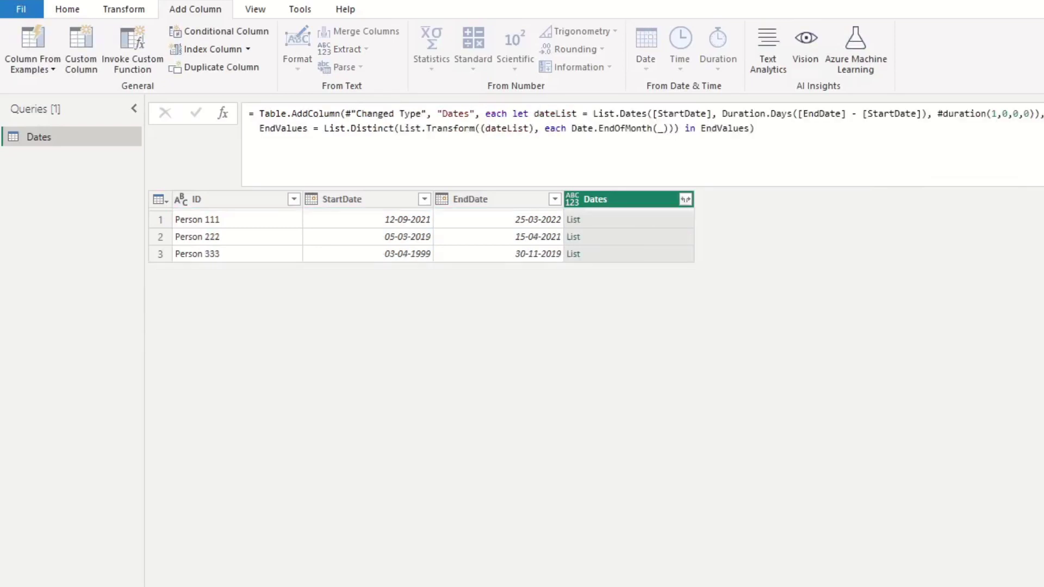
Change Date.EndOfMonth to Date.EndOfYear in the formula and commit it
double_click(617, 129)
type("End")
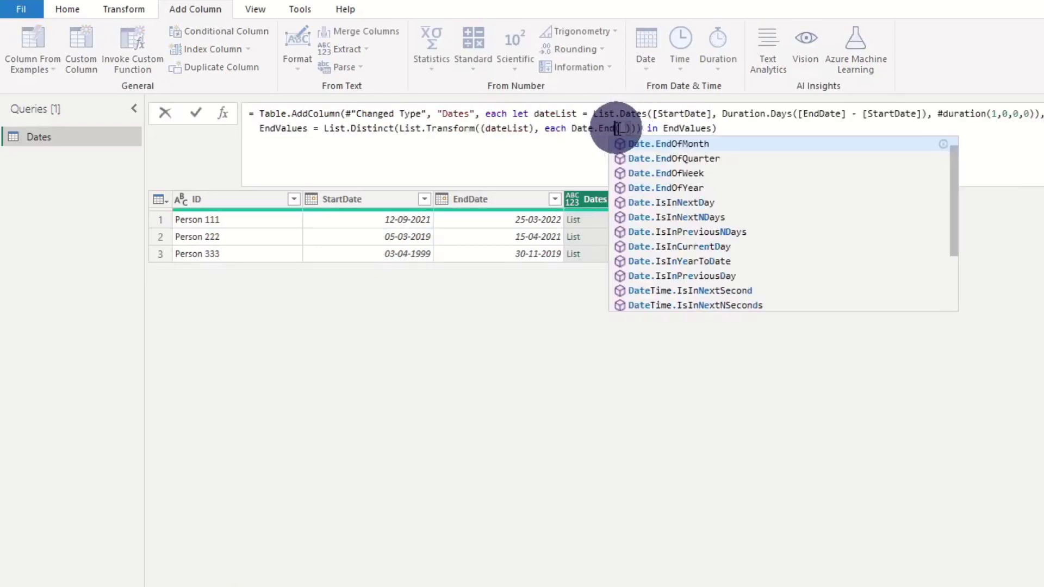
type("Of")
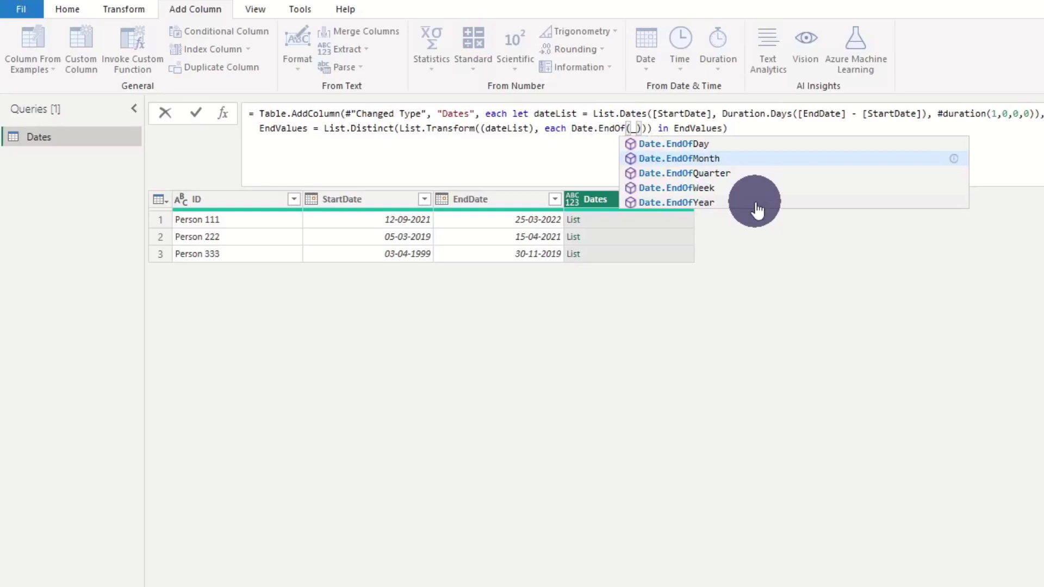
left_click(756, 203)
key("Return")
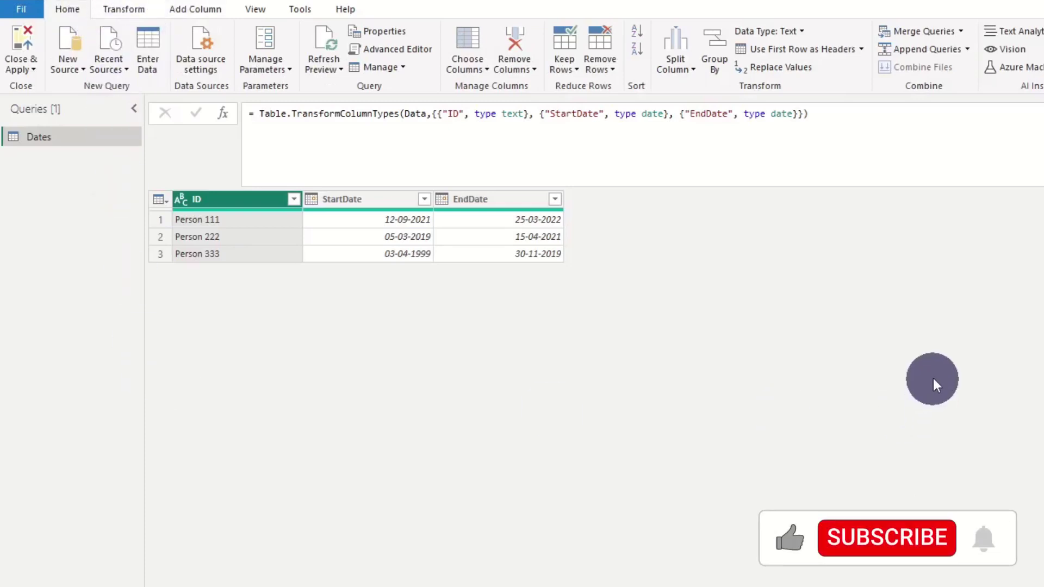
Add a custom column named Dates and begin its formula with let
left_click(196, 9)
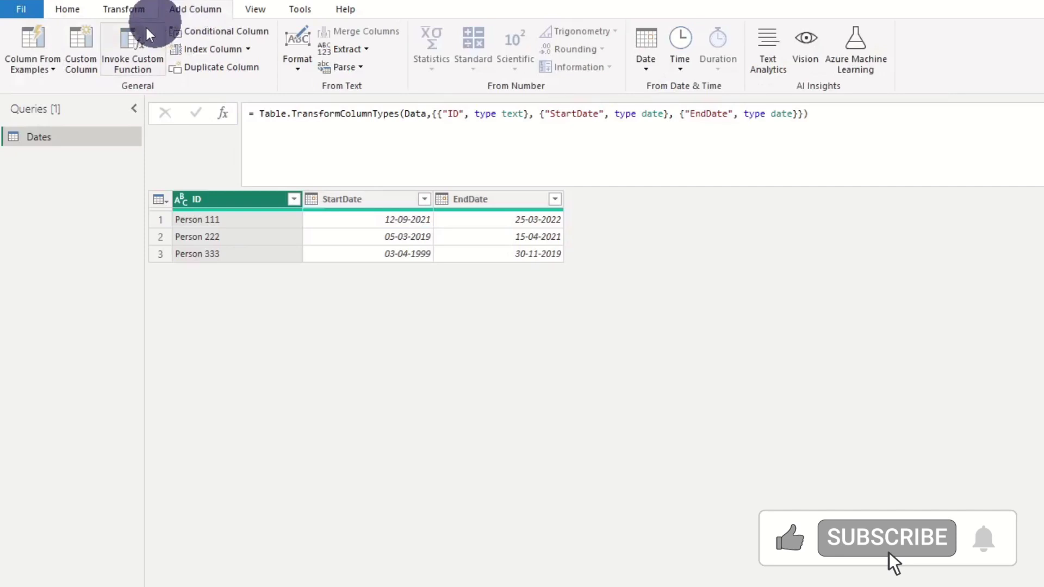
left_click(82, 49)
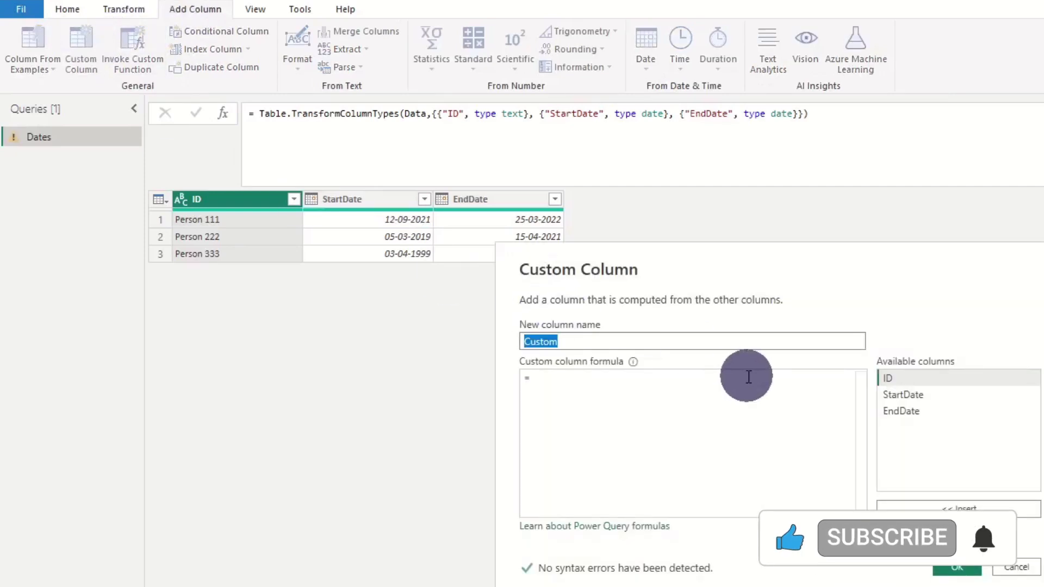
type("Dates")
left_click(705, 405)
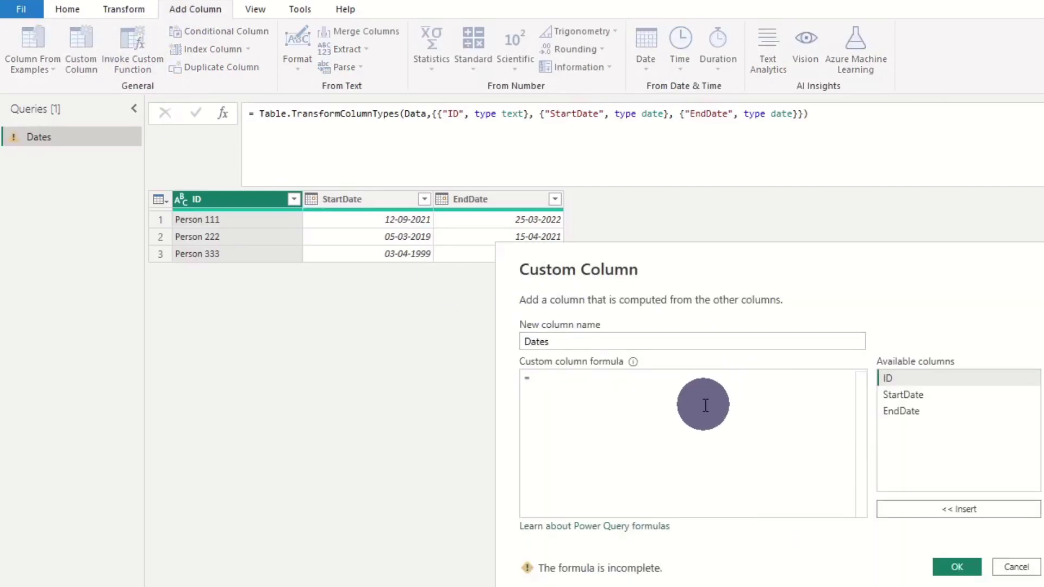
type("let")
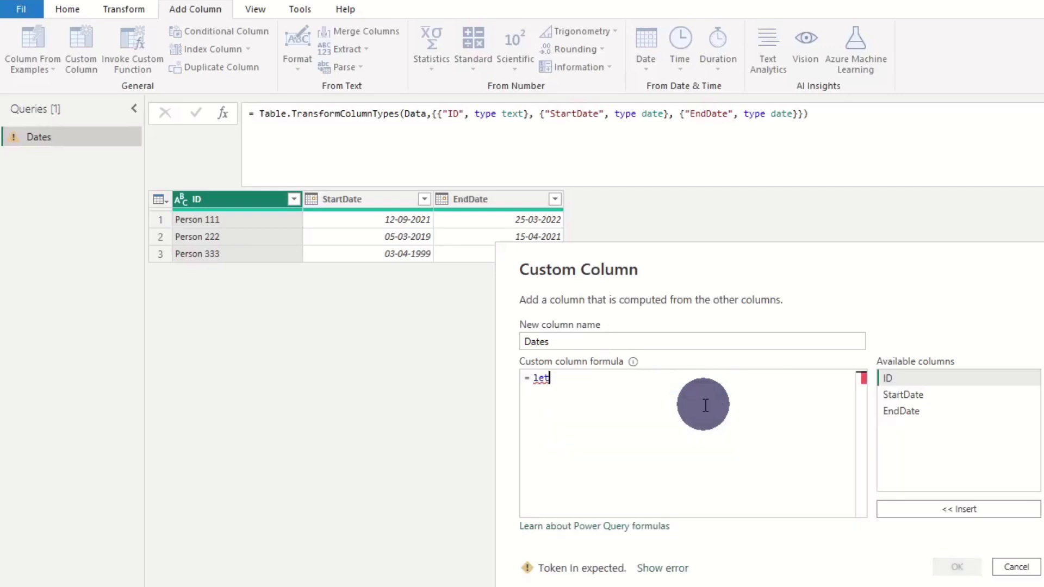
Lay out a let…in skeleton declaring an empty dateList = step and returning dateList
key("Return")
key("Return")
type("id")
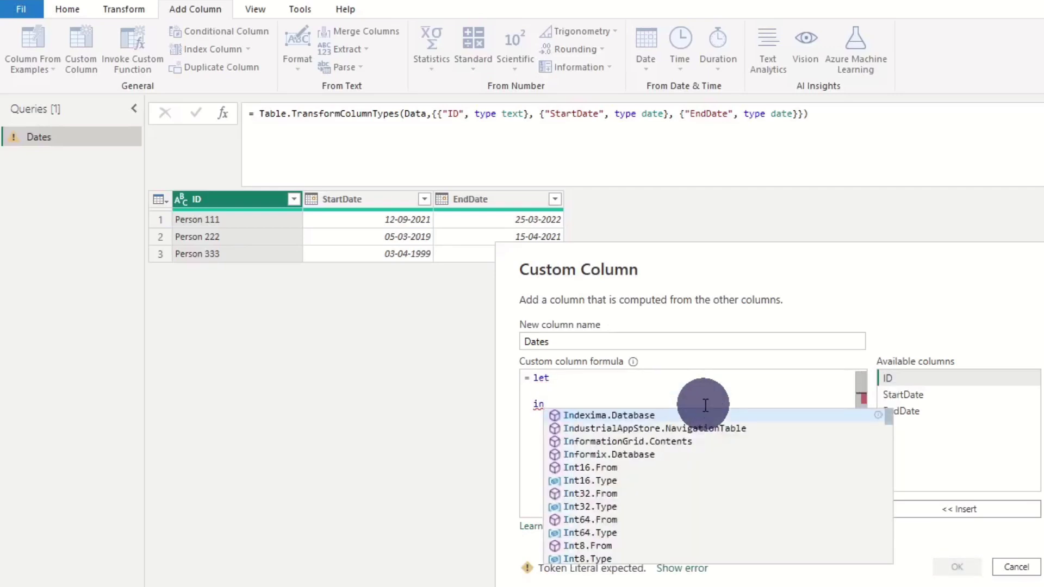
key("Escape")
key("Up")
key("Return")
key("Up")
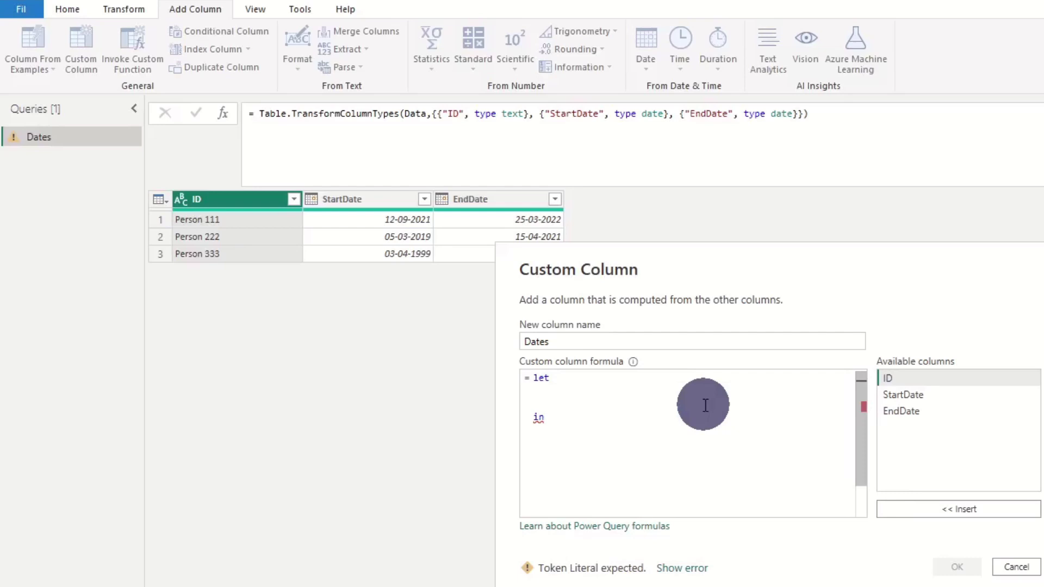
type("date")
key("Escape")
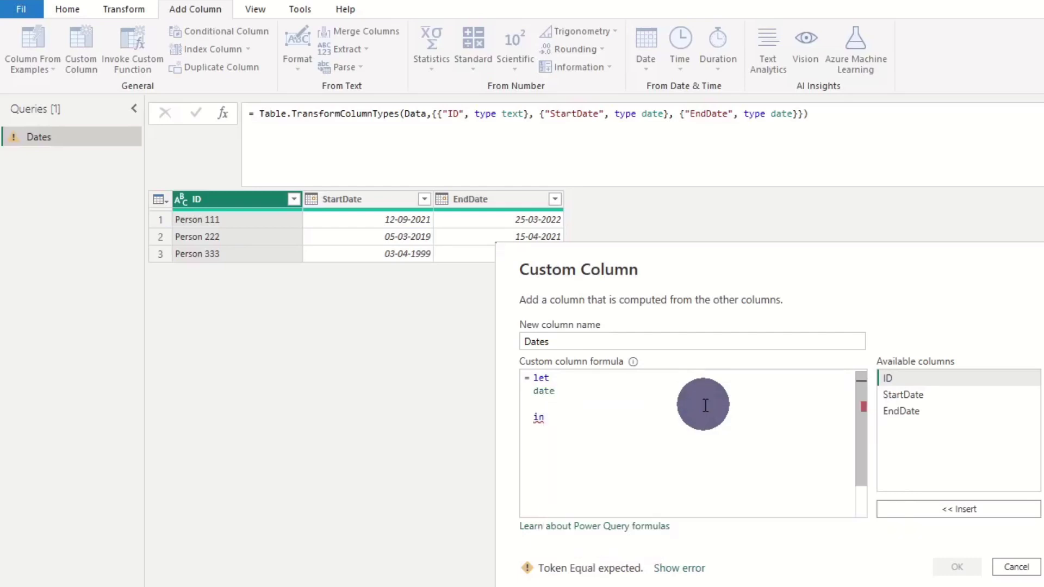
type("List =i")
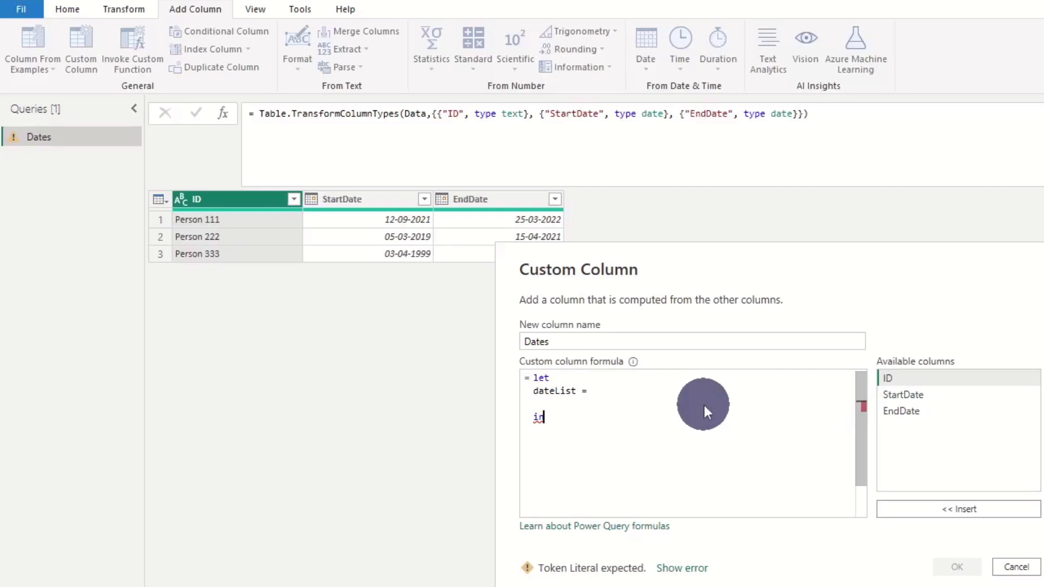
type("n")
key("Return")
type("dateL")
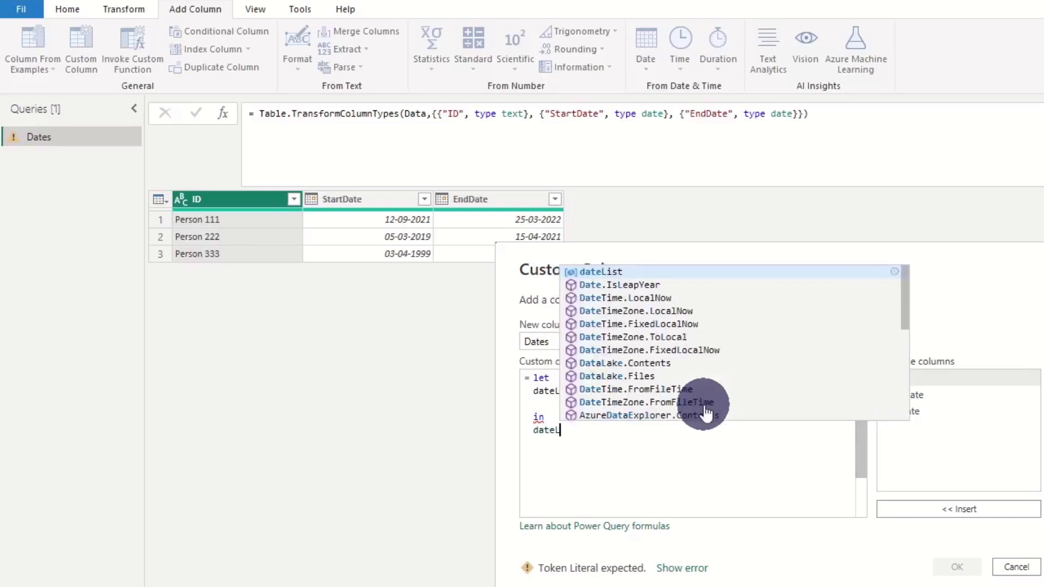
type("i")
key("Tab")
key("Up")
key("Up")
key("Up")
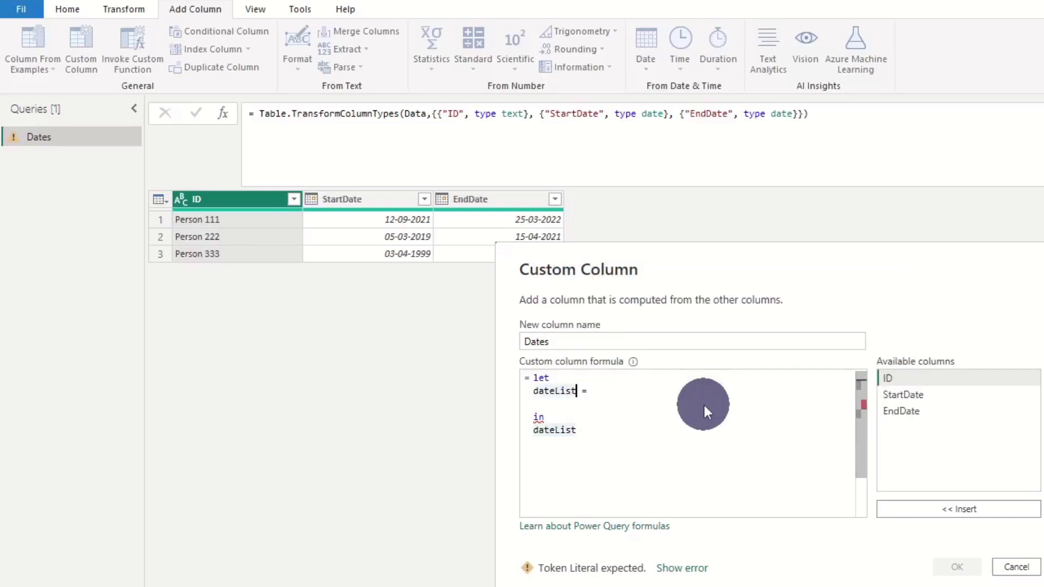
key("End")
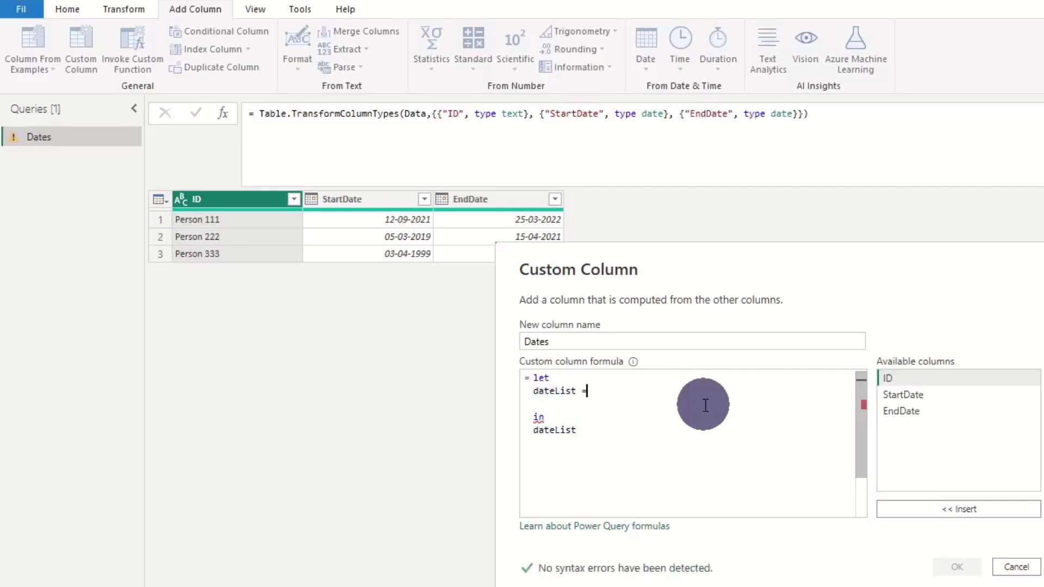
Define dateList as List.Dates([StartDate], Duration.Days([EndDate] - [StartDate]), #duration(1,0,0,0))
type("List.")
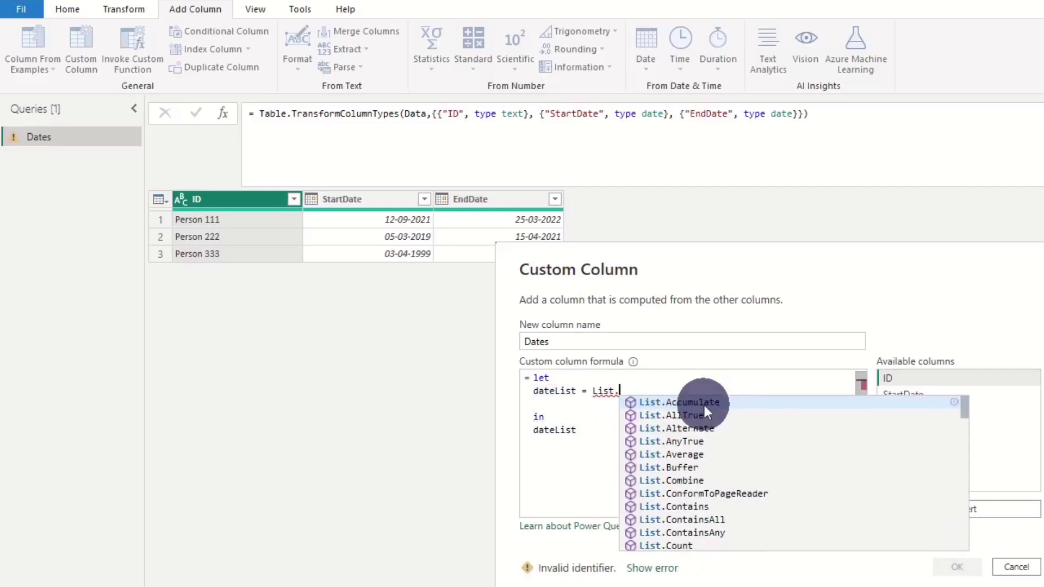
type("Dates")
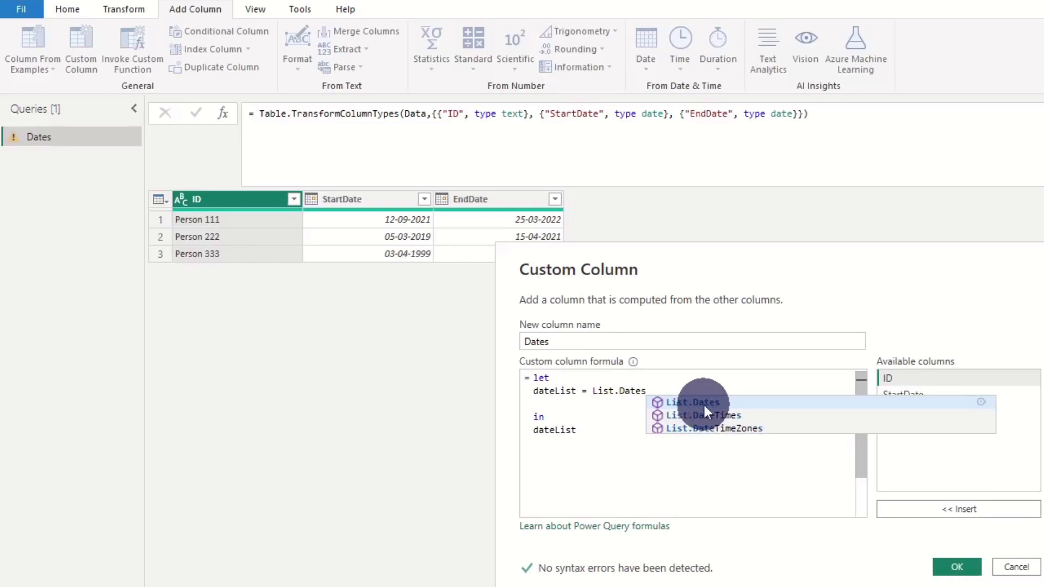
left_click(703, 403)
type("(")
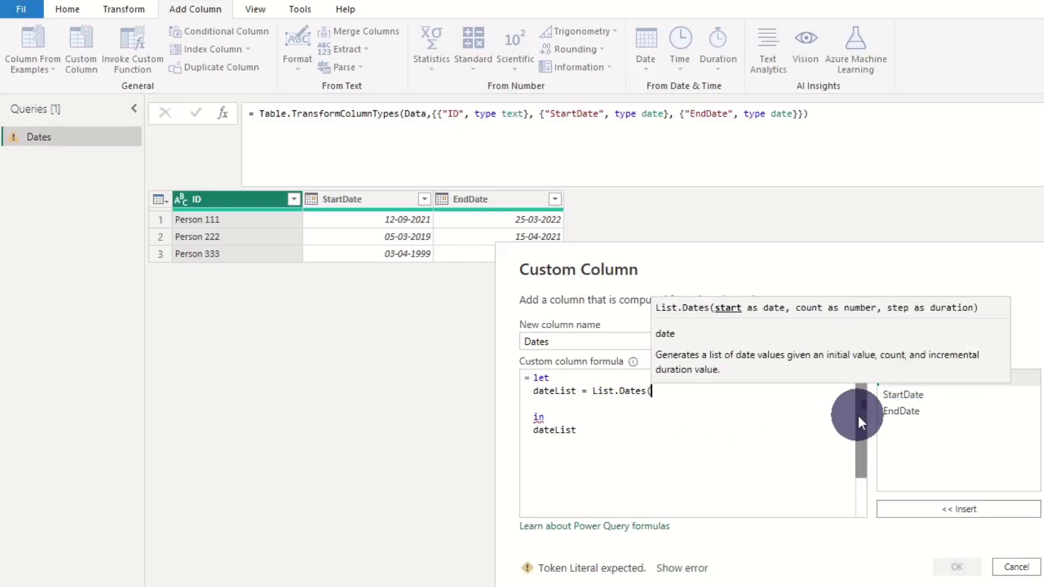
type("[StartDate]")
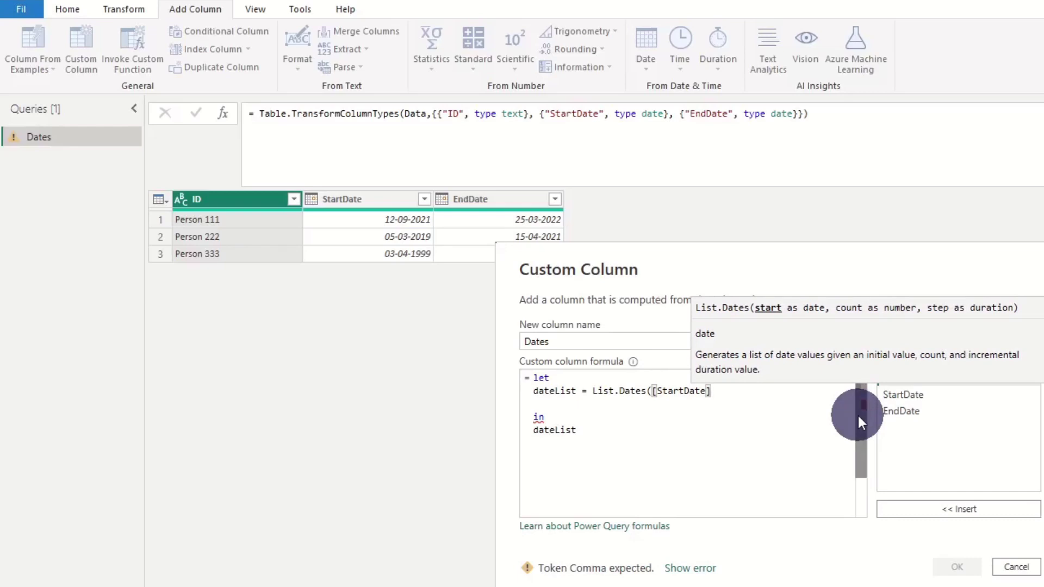
type(", Du")
key("Tab")
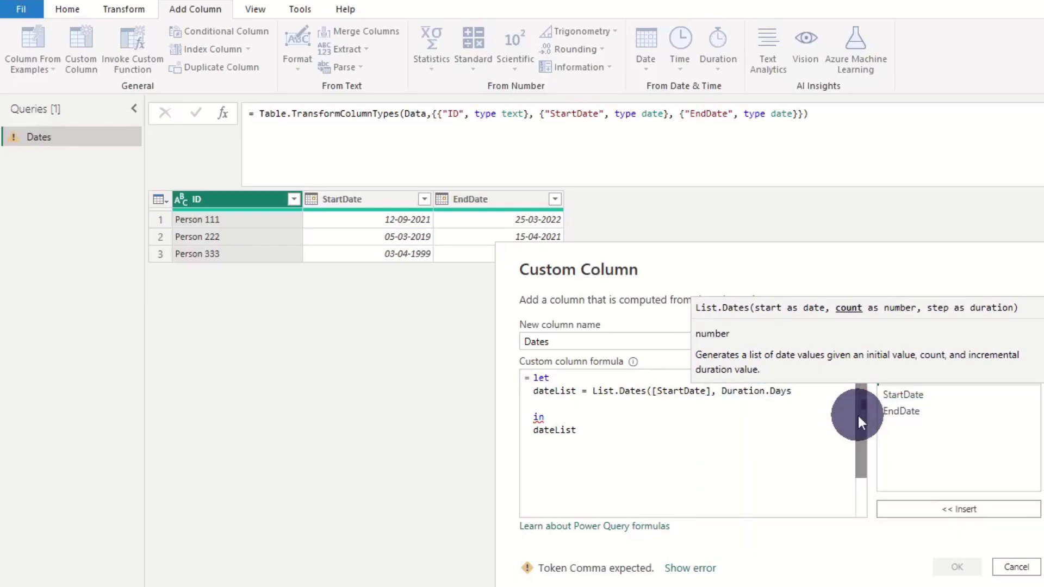
type("(")
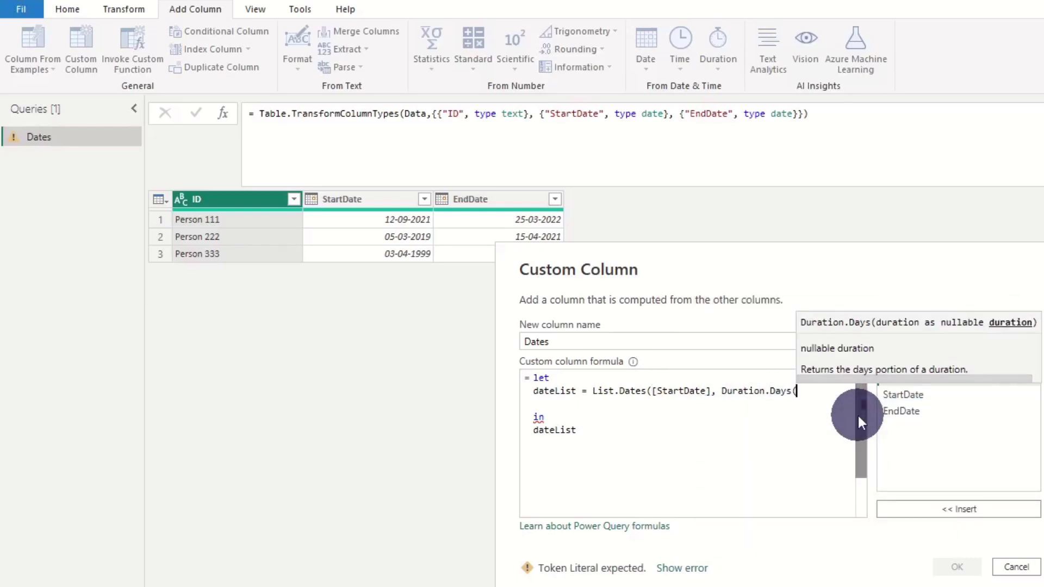
type("[")
key("Tab")
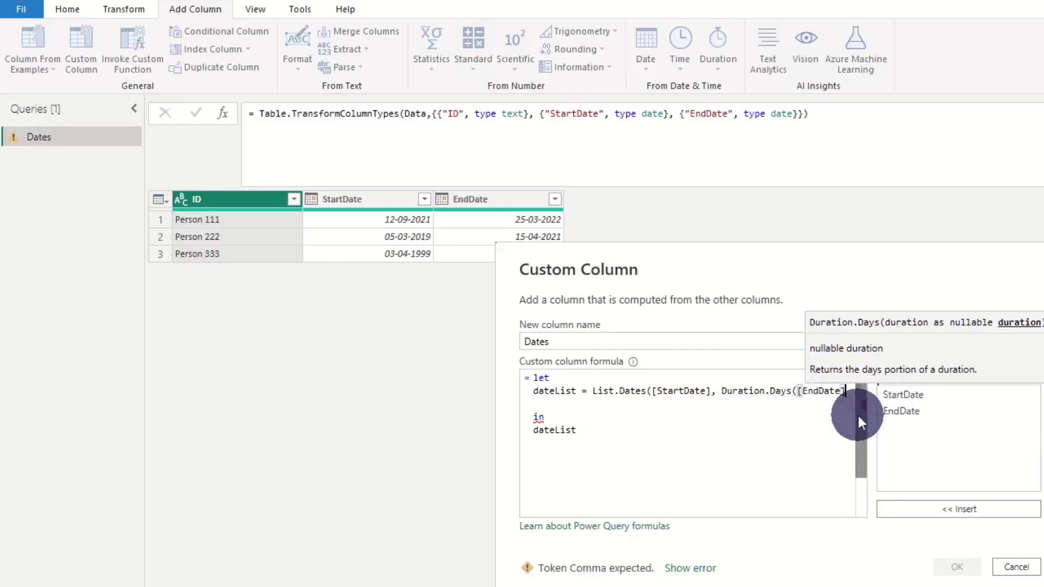
key("Return")
type("- Star")
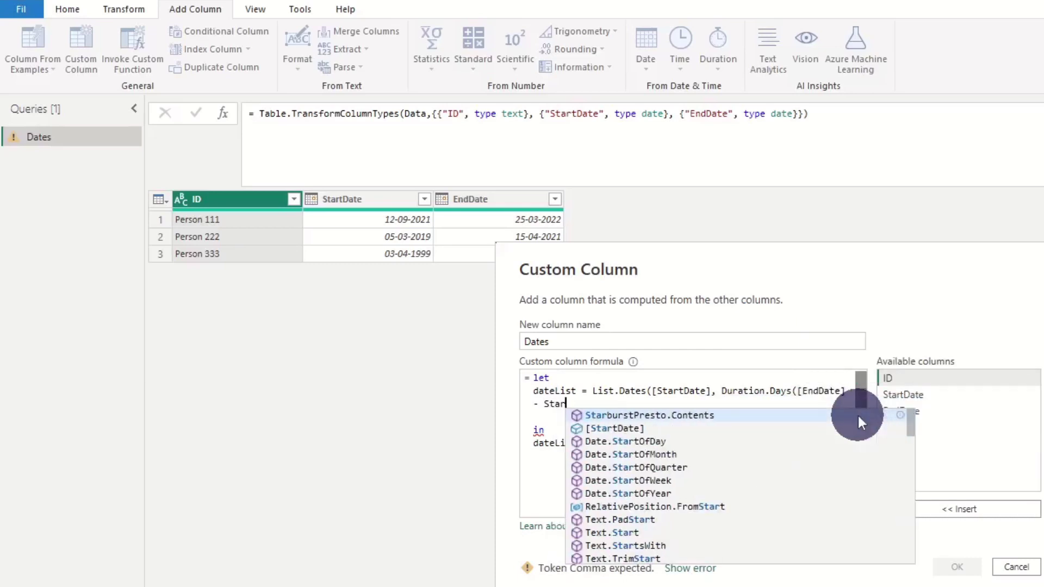
key("Down")
key("Tab")
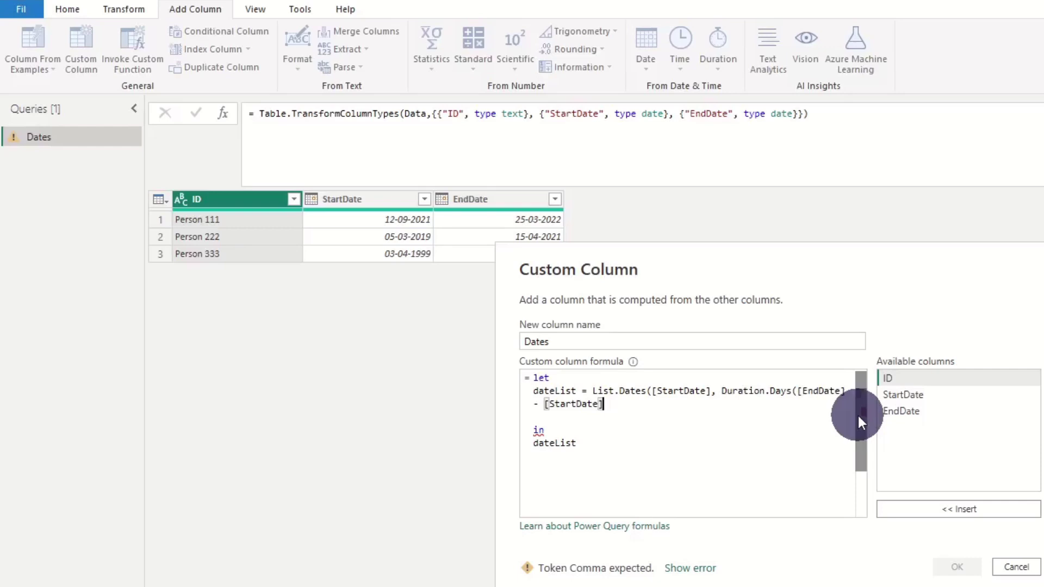
type("), #di")
type("ra")
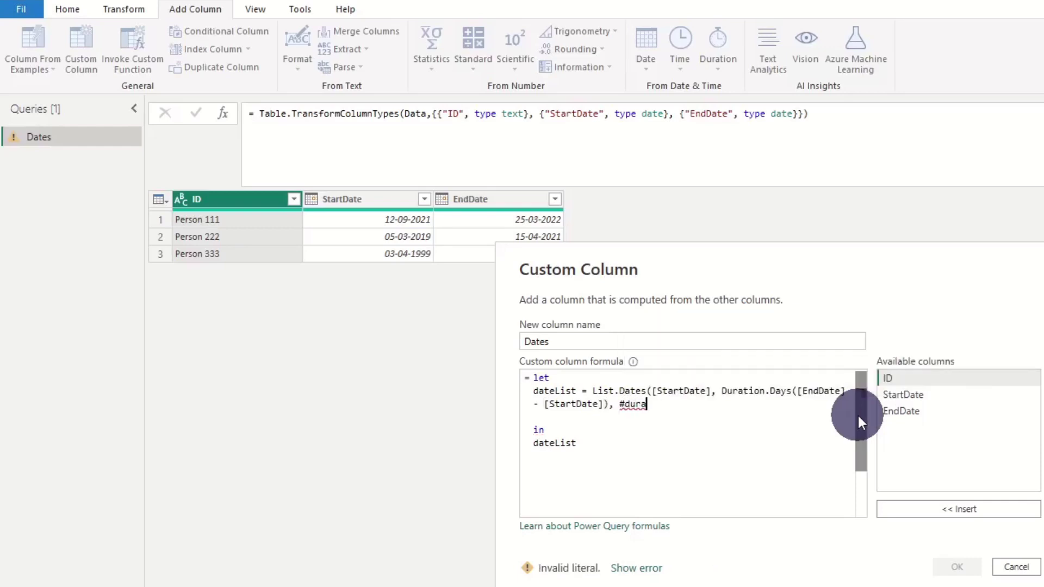
type("tion(1")
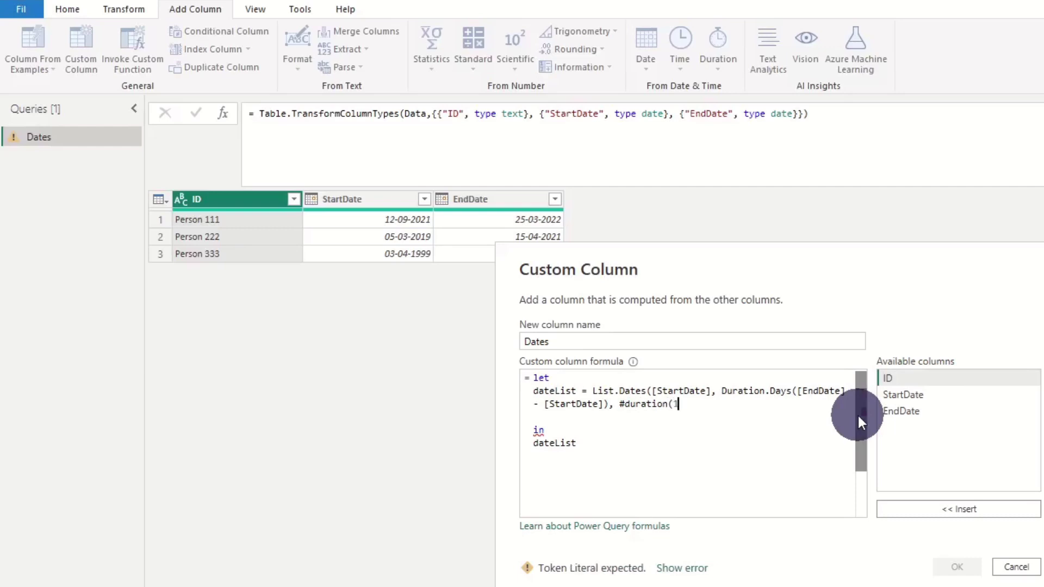
type(",0,0,0)")
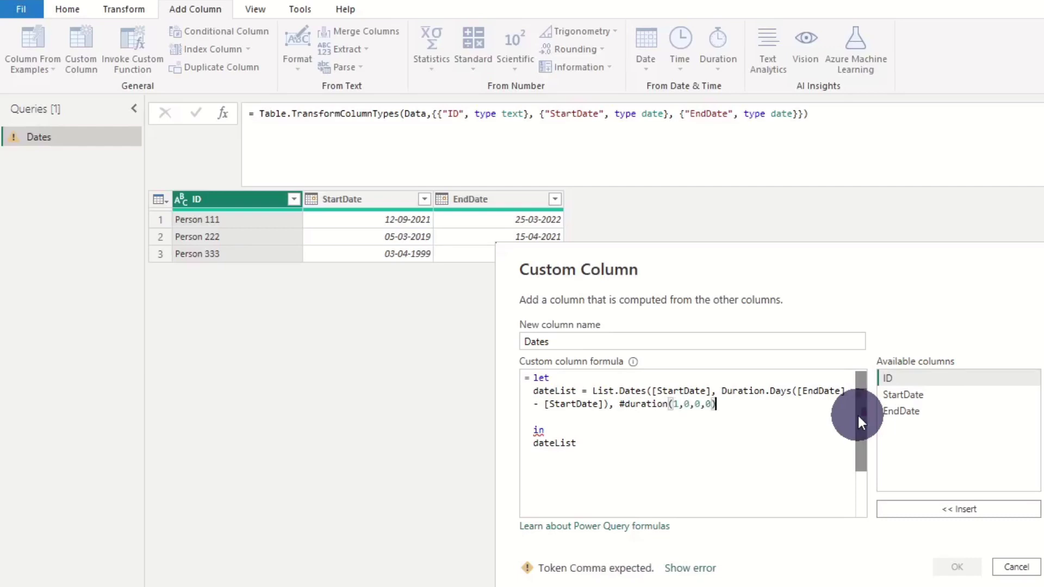
type(")")
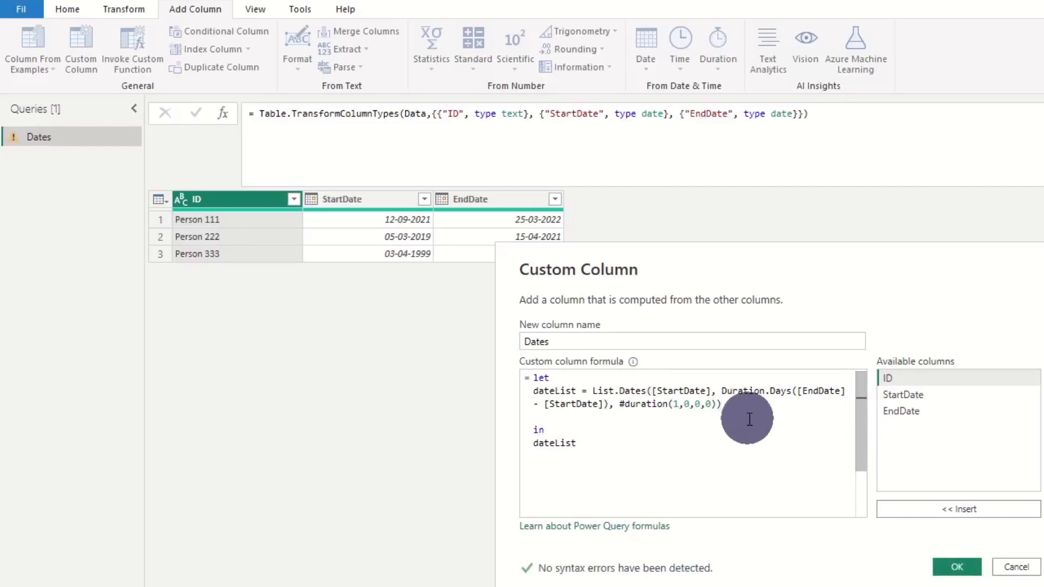
Add the comment '// each Date from Start to End' under let
left_click(684, 377)
key("Return")
type("// e")
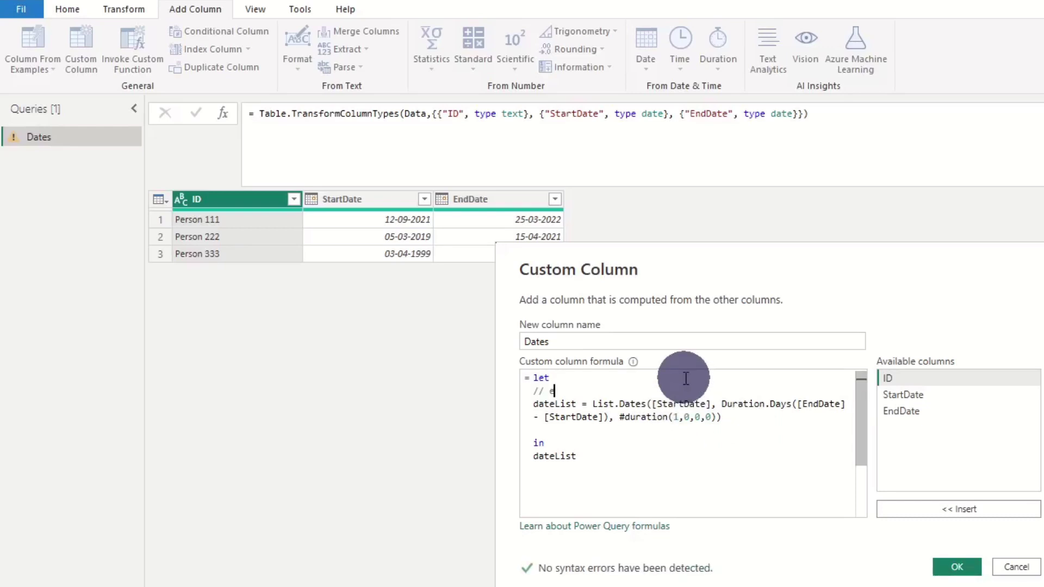
type("ach Date from Start to End")
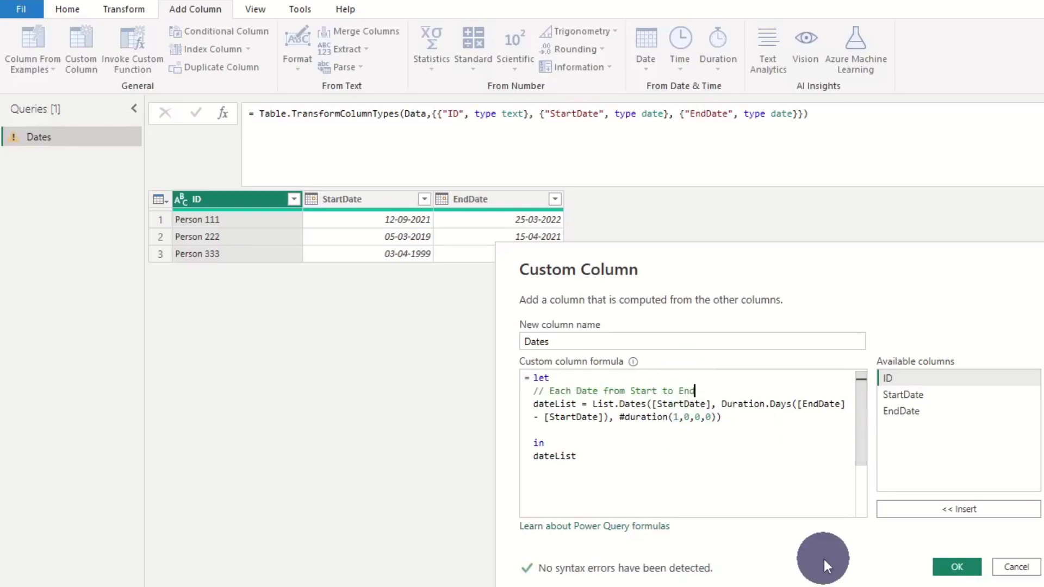
Apply the formula and preview the daily date lists in the first three rows
left_click(967, 571)
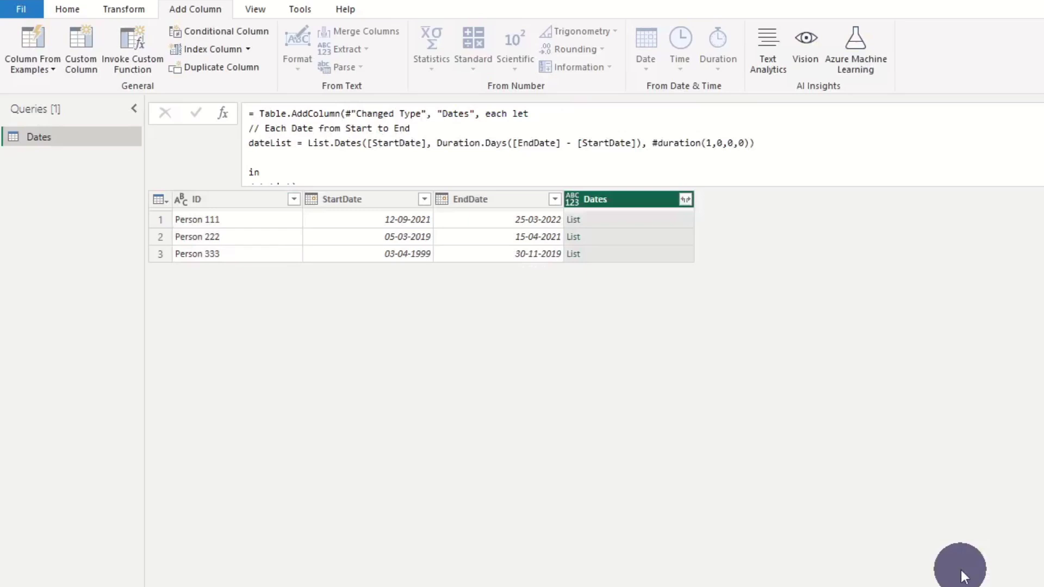
left_click(638, 225)
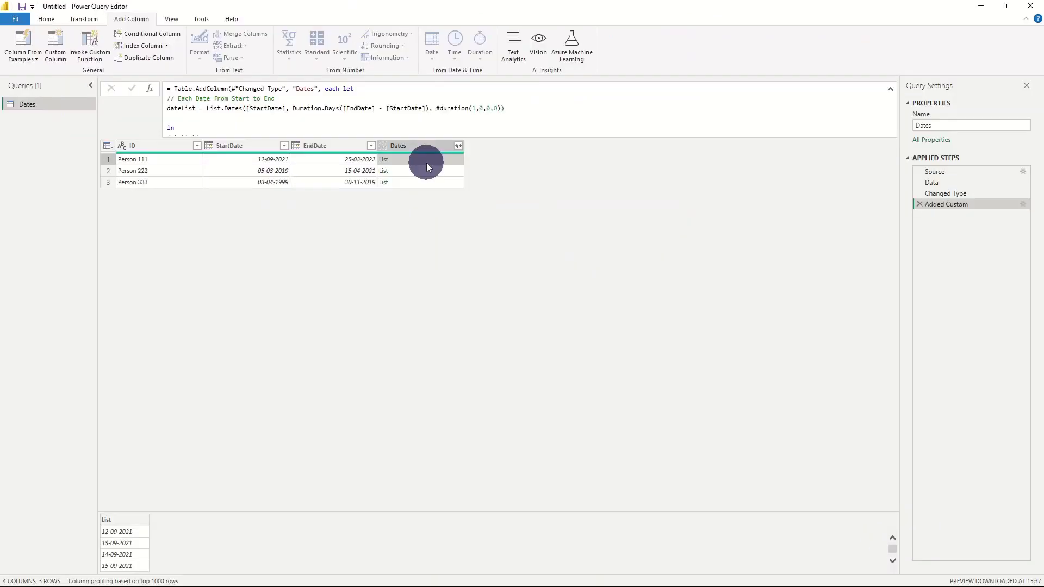
left_click(424, 171)
left_click(423, 179)
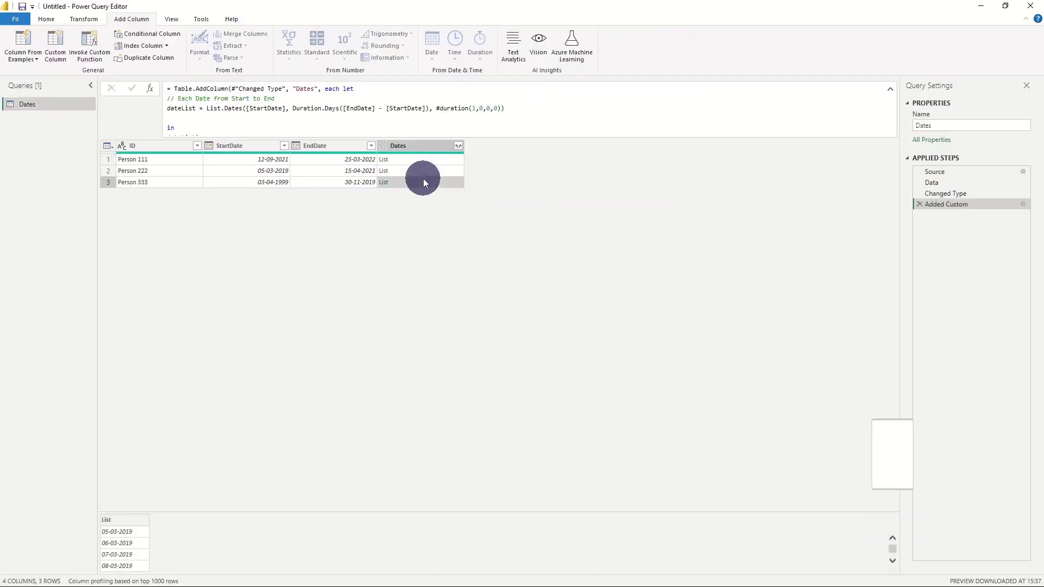
left_click(423, 161)
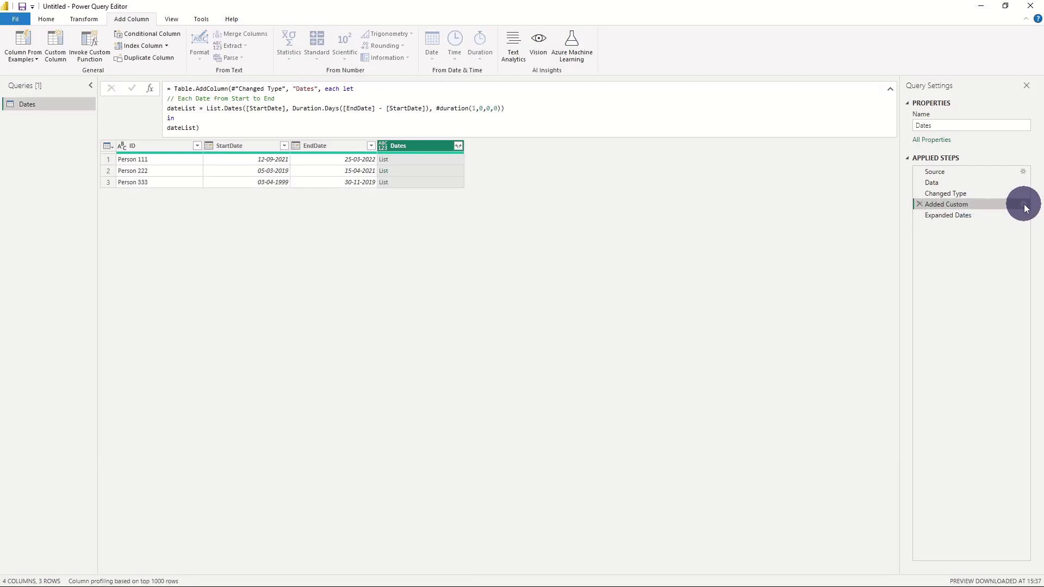
Add an EndOfDates step: List.Transform((dateList), each Date.EndOfDay(_))
left_click(1024, 204)
left_click(525, 292)
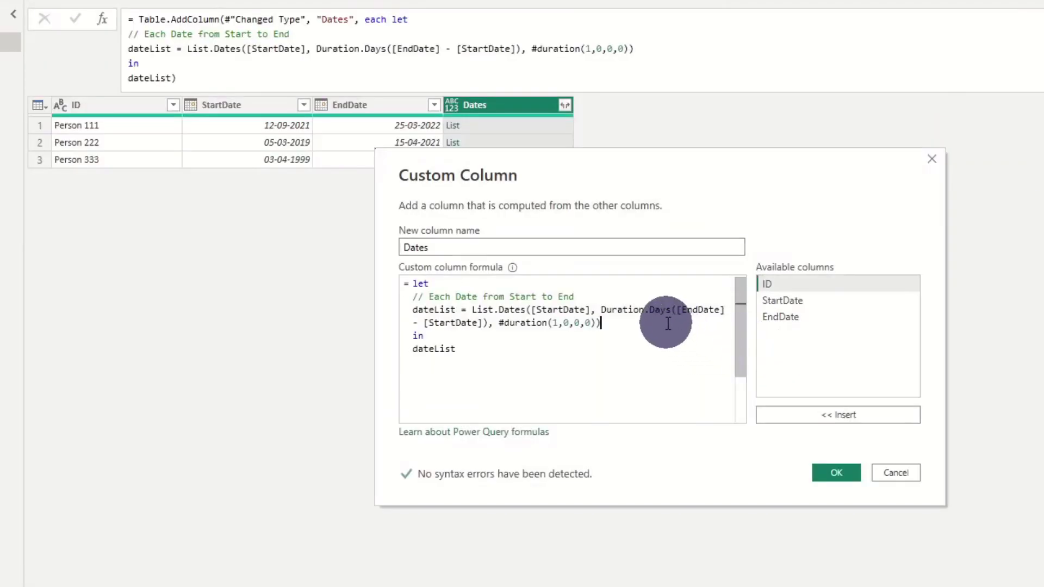
type(",")
key("Return")
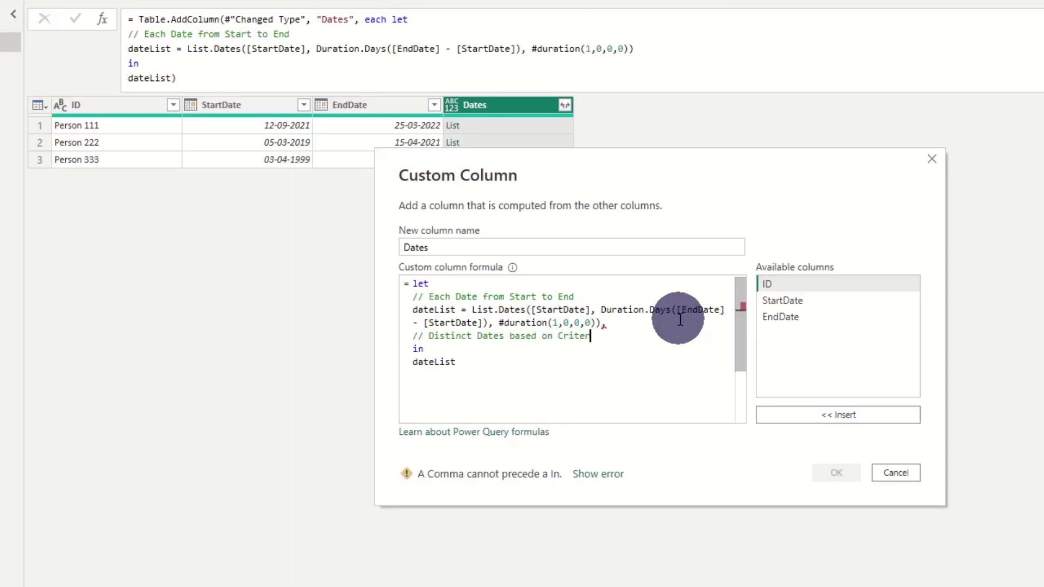
key("Return")
type("EndOfDates")
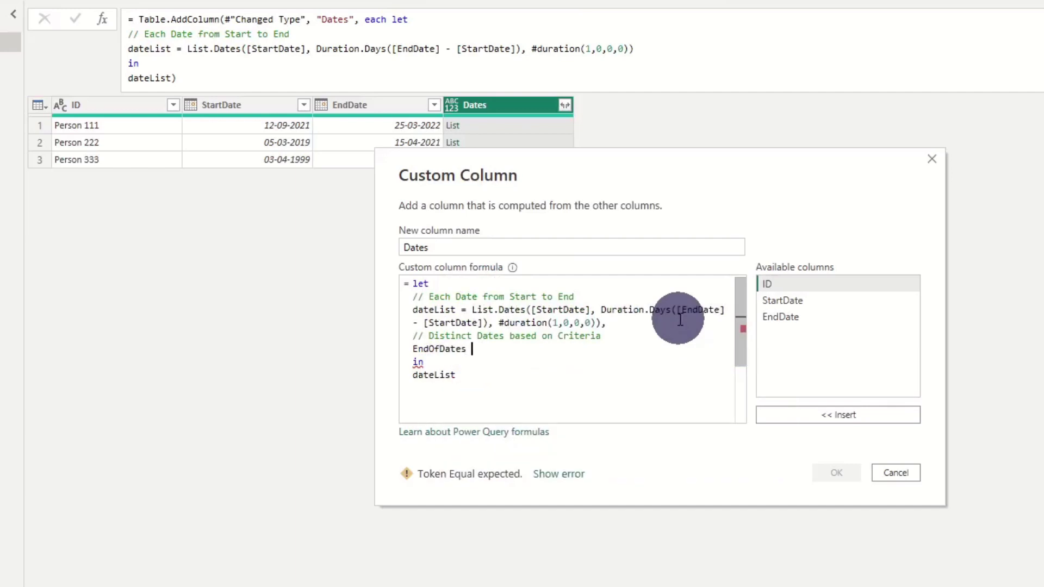
type(" = Li")
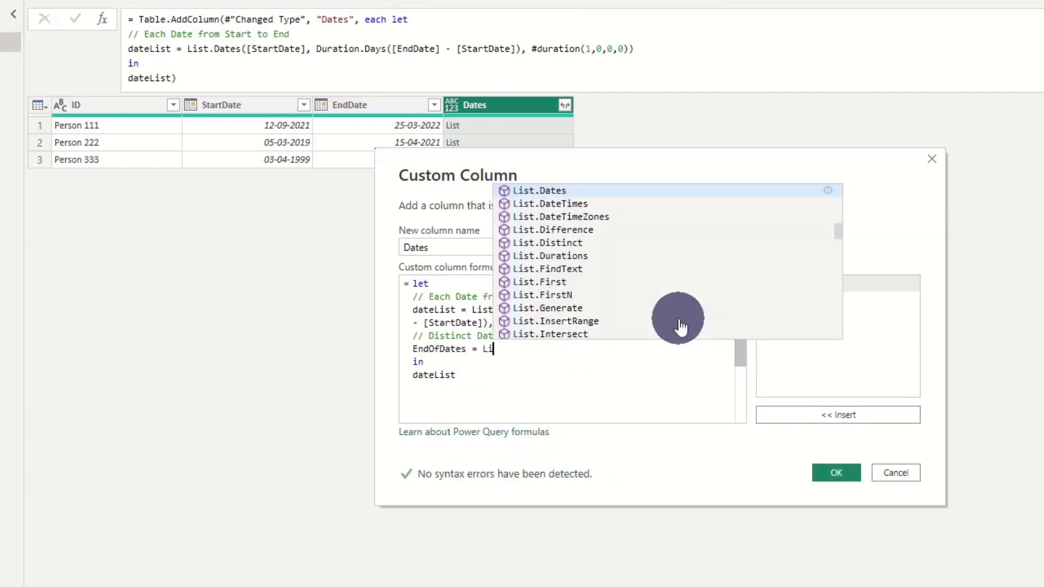
type("st.Tra")
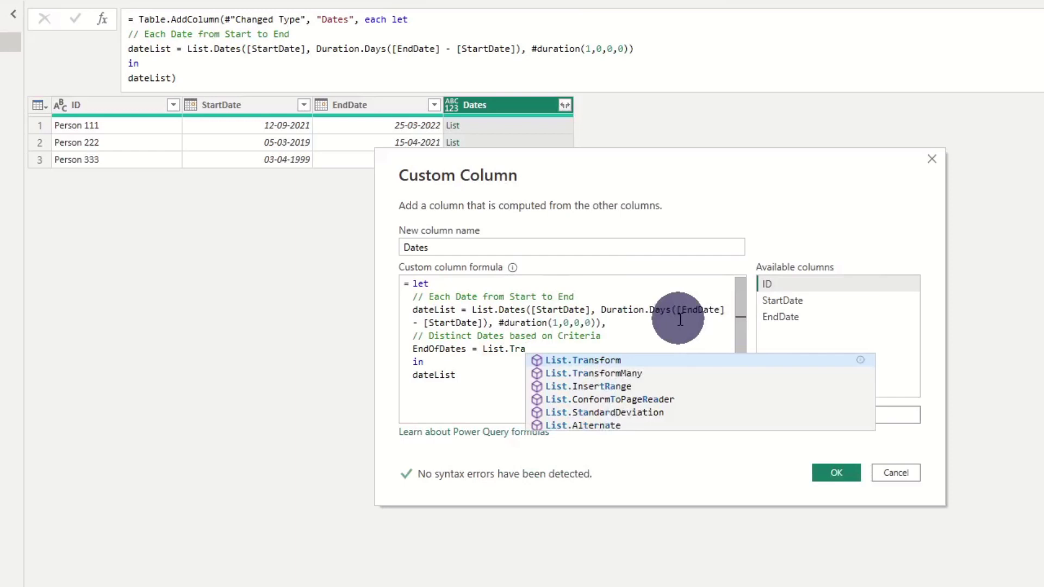
type("nsform((d")
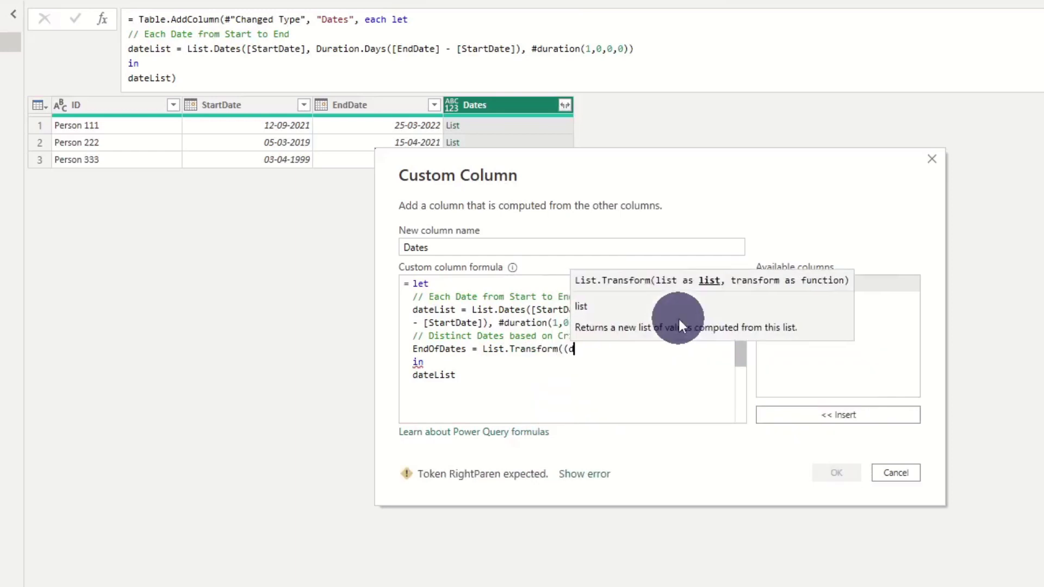
type("ateList")
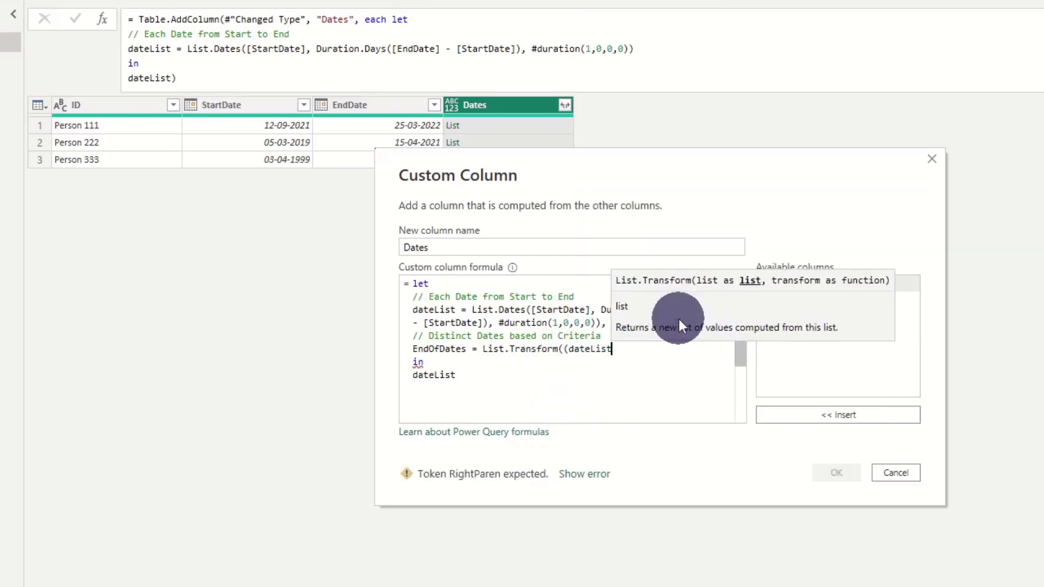
type("), each Date.End")
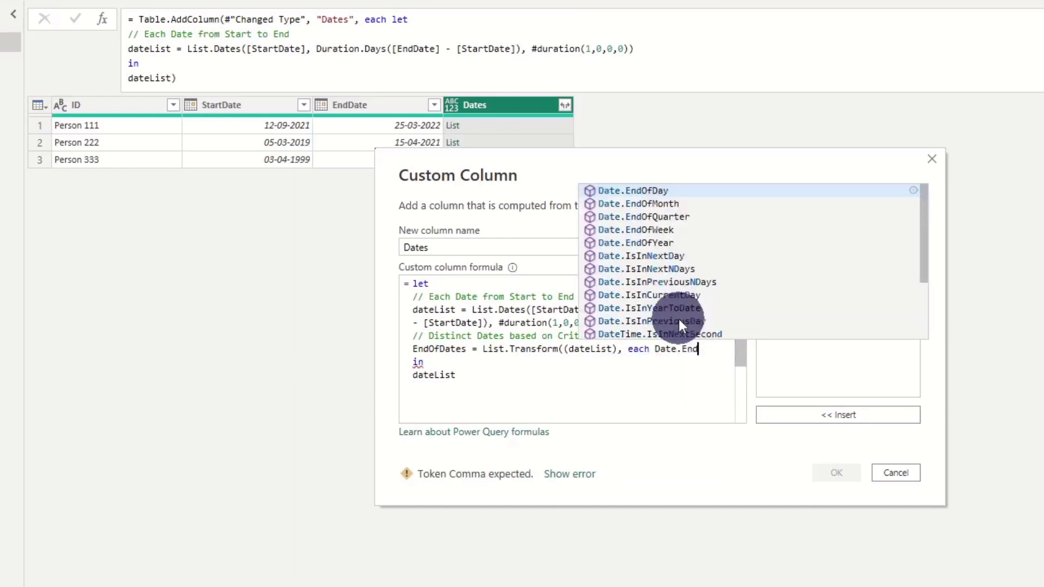
key("Tab")
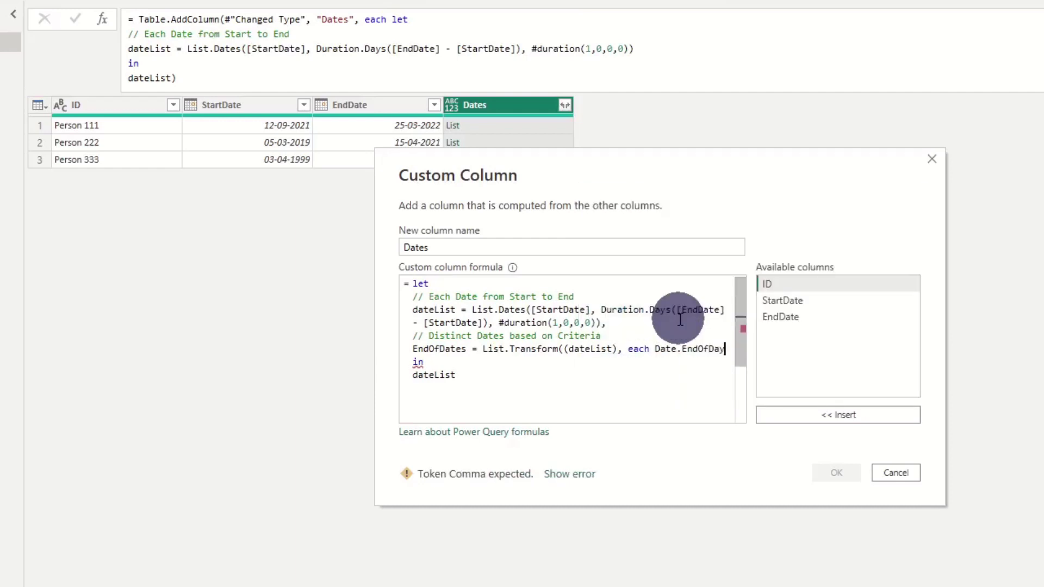
type("(_))")
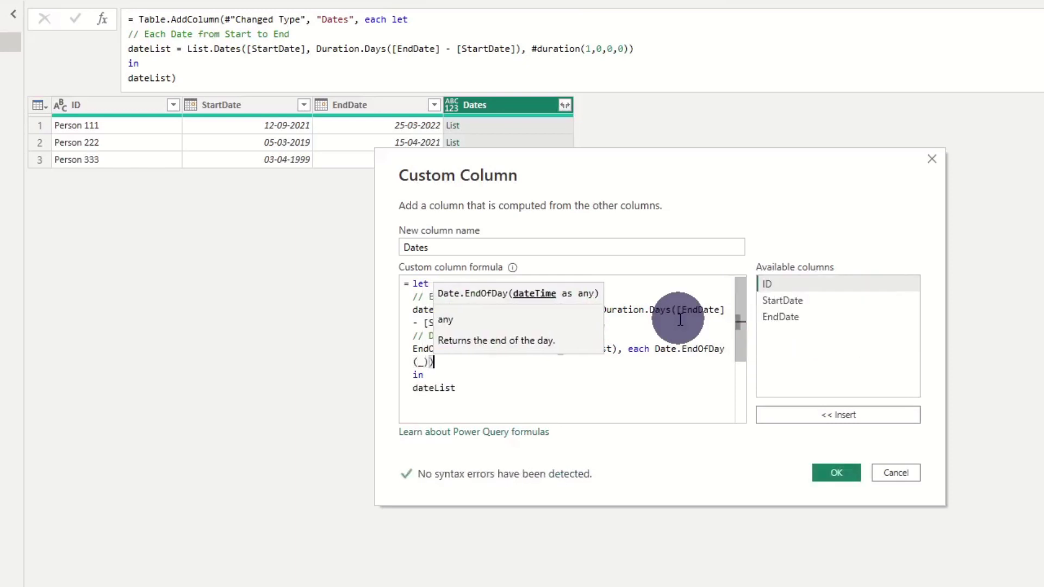
Wrap the transform in List.Distinct, return EndOfDates instead of dateList, and confirm
left_click(483, 349)
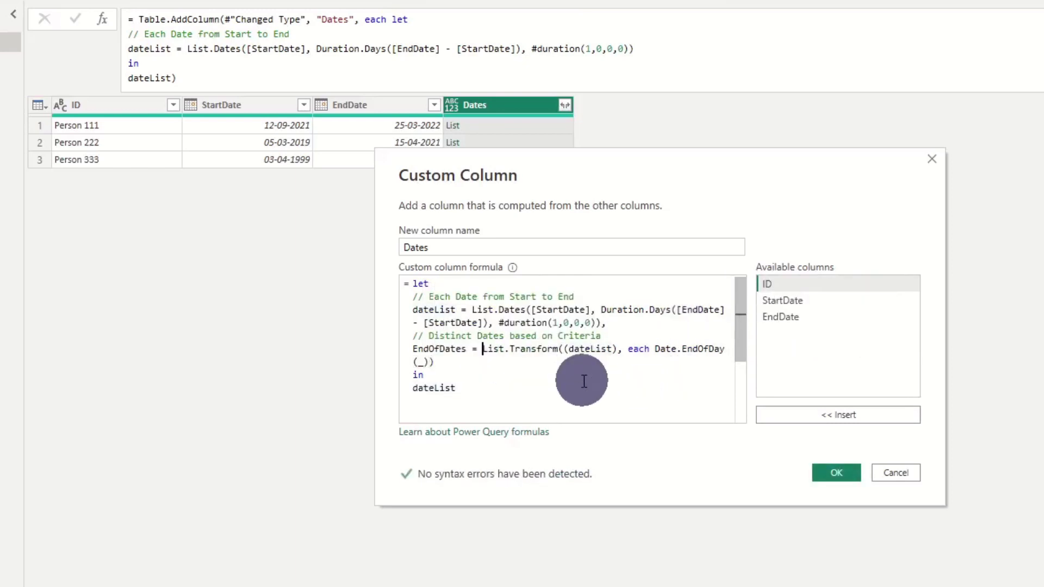
type("List.Distinct")
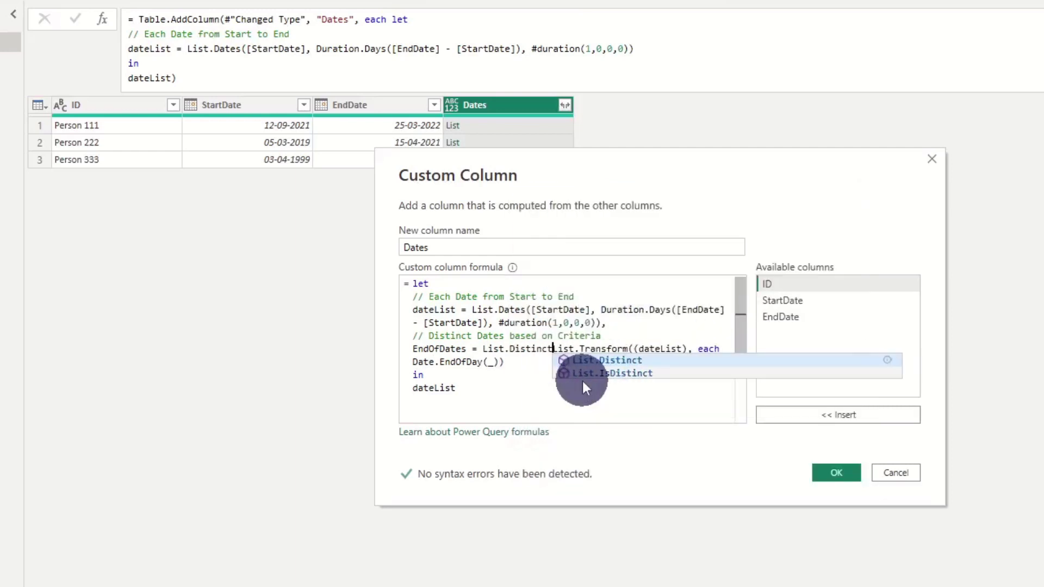
key("Tab")
type("(")
key("Return")
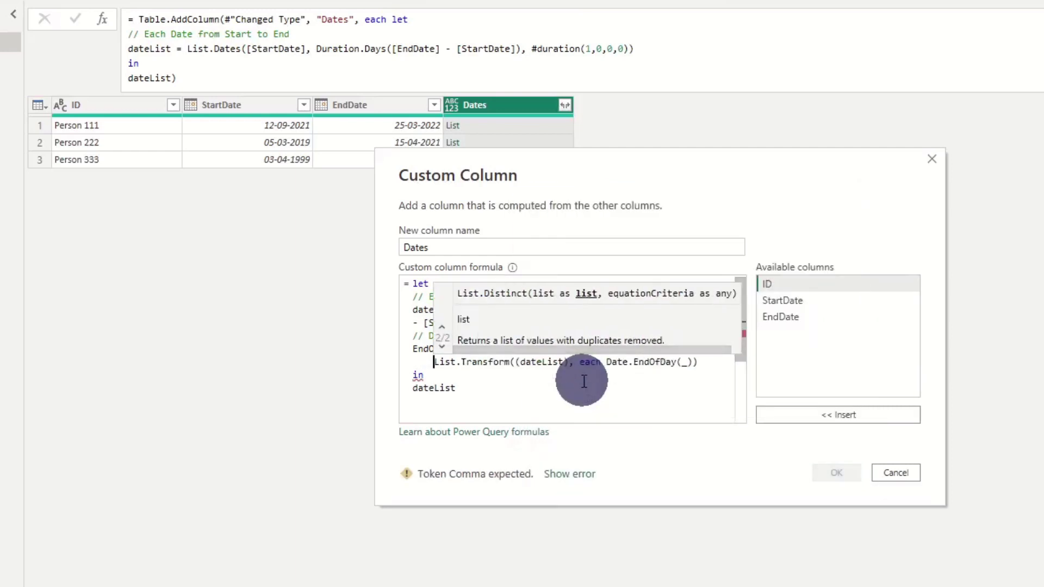
left_click(707, 363)
key("Return")
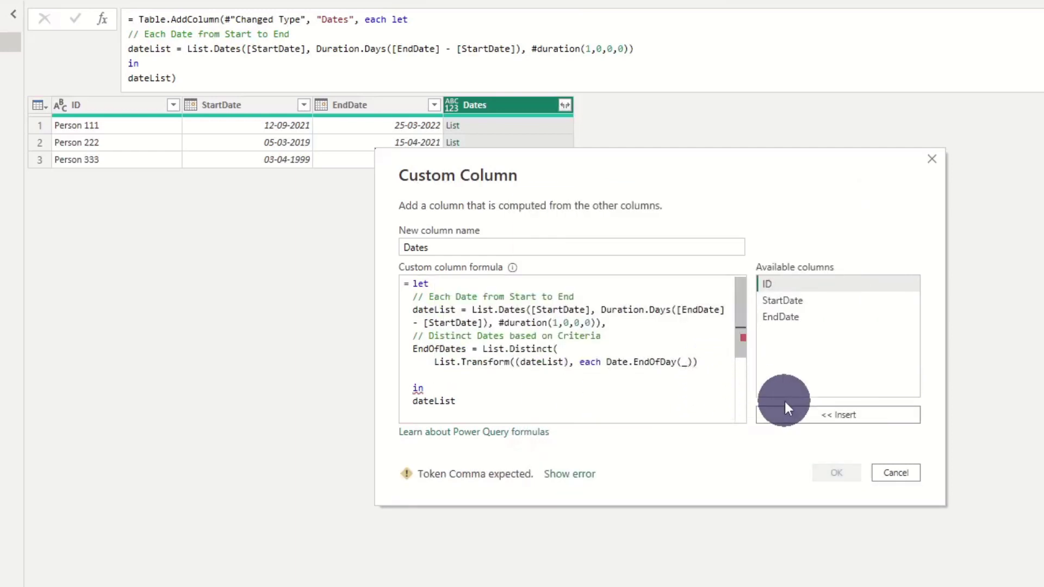
type(")")
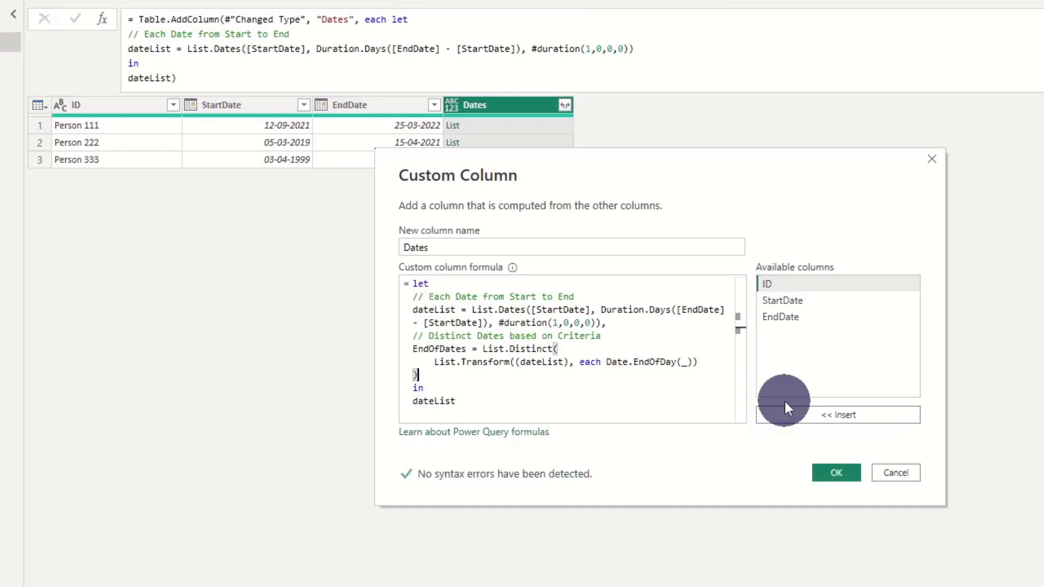
double_click(440, 401)
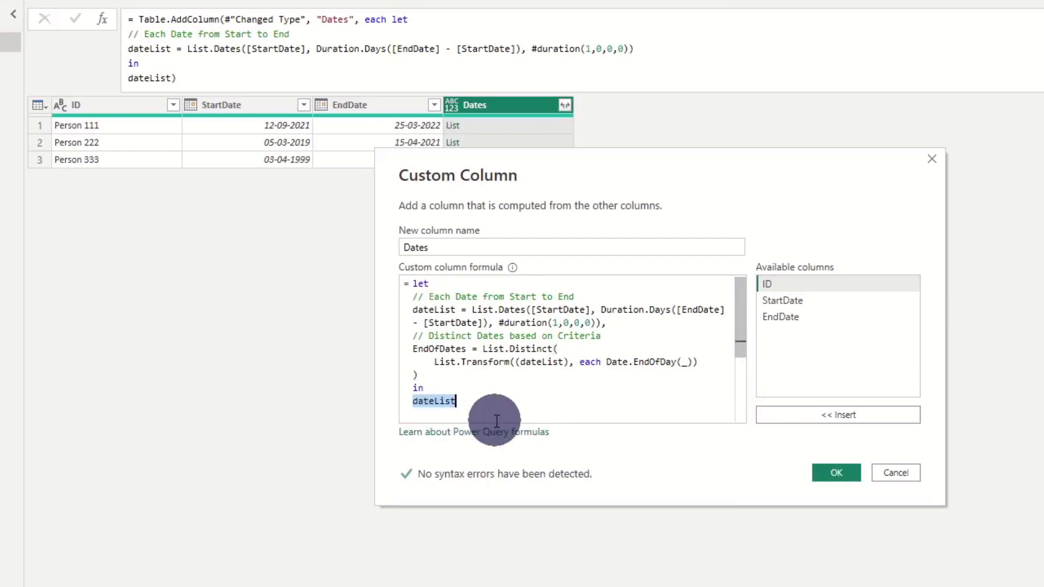
type("EndOfDates")
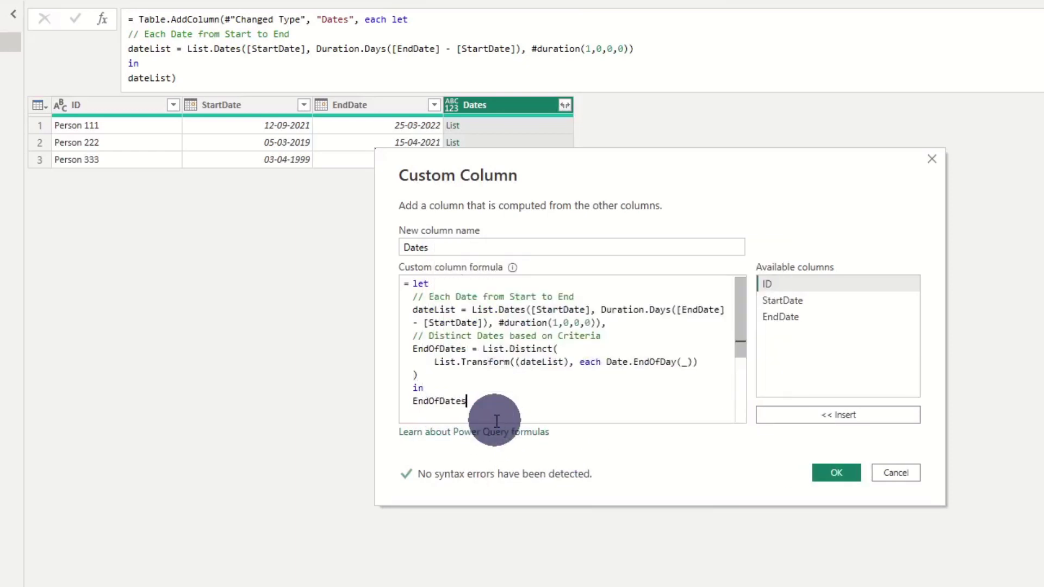
left_click(837, 473)
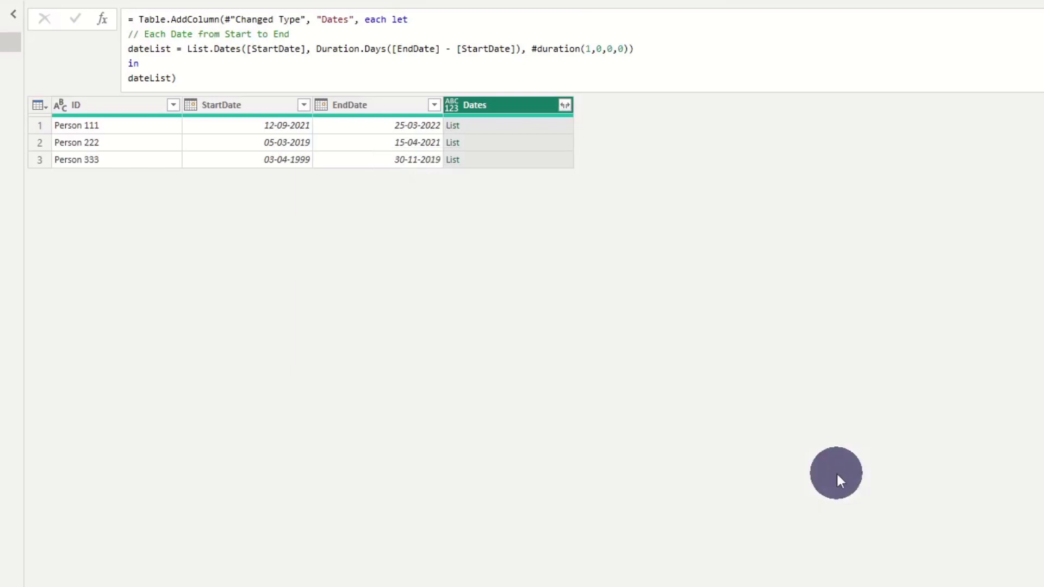
Preview the Expanded Dates rows, then review the Added Custom formula ending in EndOfDates
left_click(974, 220)
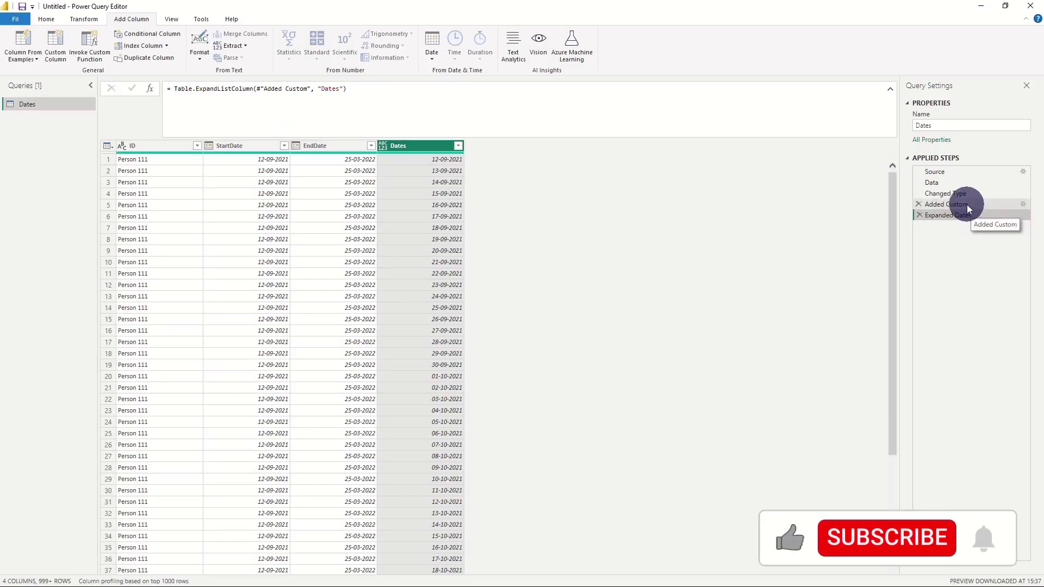
left_click(966, 205)
scroll(403, 108, "down", 3)
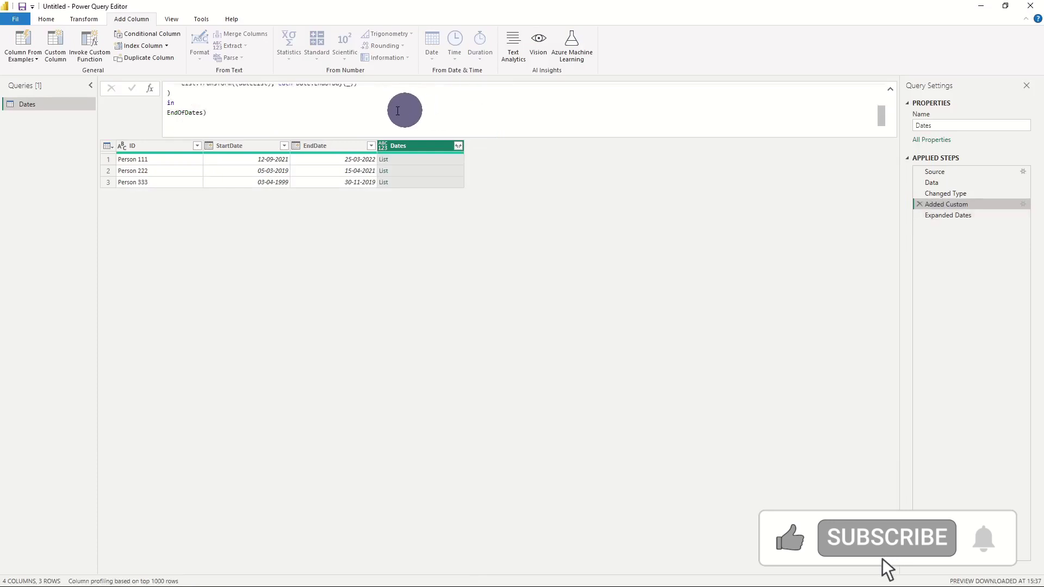
Switch EndOfDates to Date.EndOfMonth and check the 281 month-end rows in Expanded Dates
double_click(336, 111)
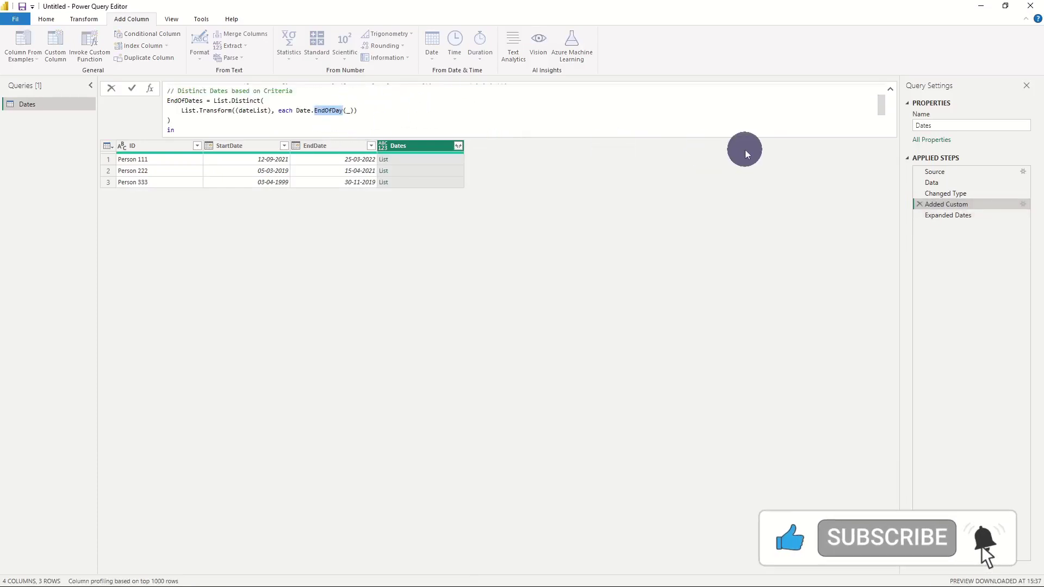
type("EndOf")
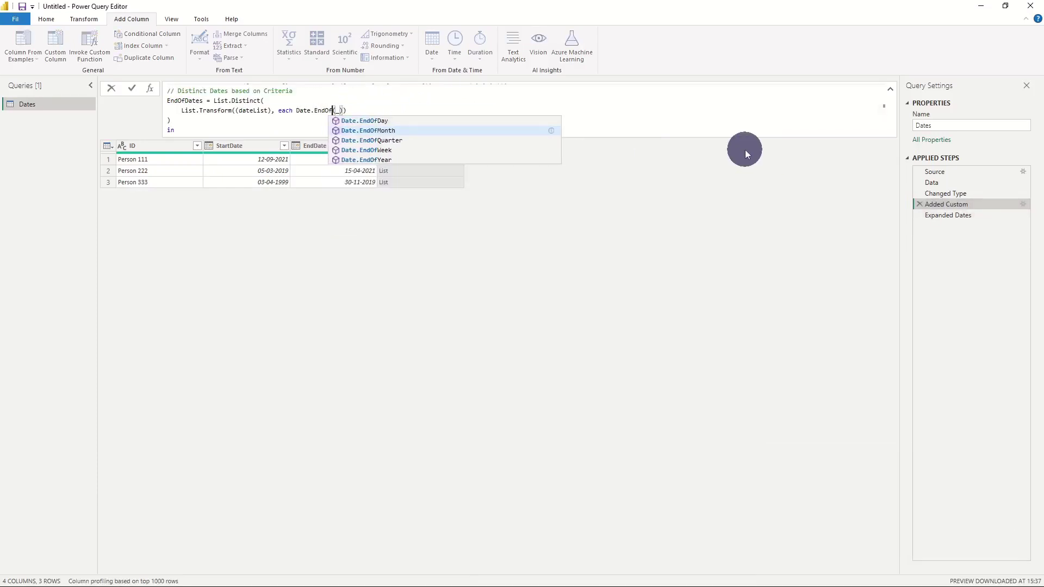
key("Tab")
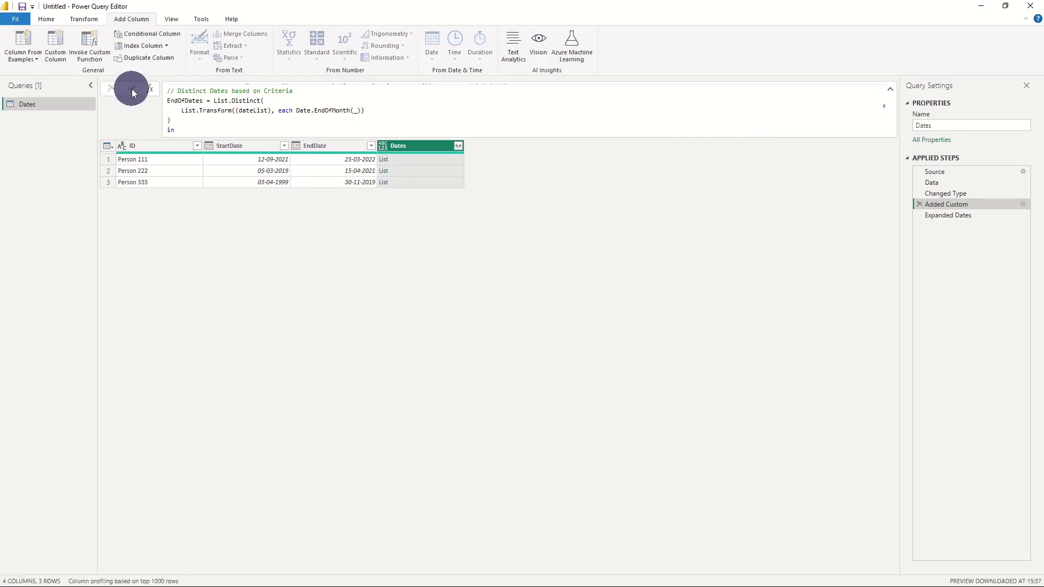
left_click(981, 218)
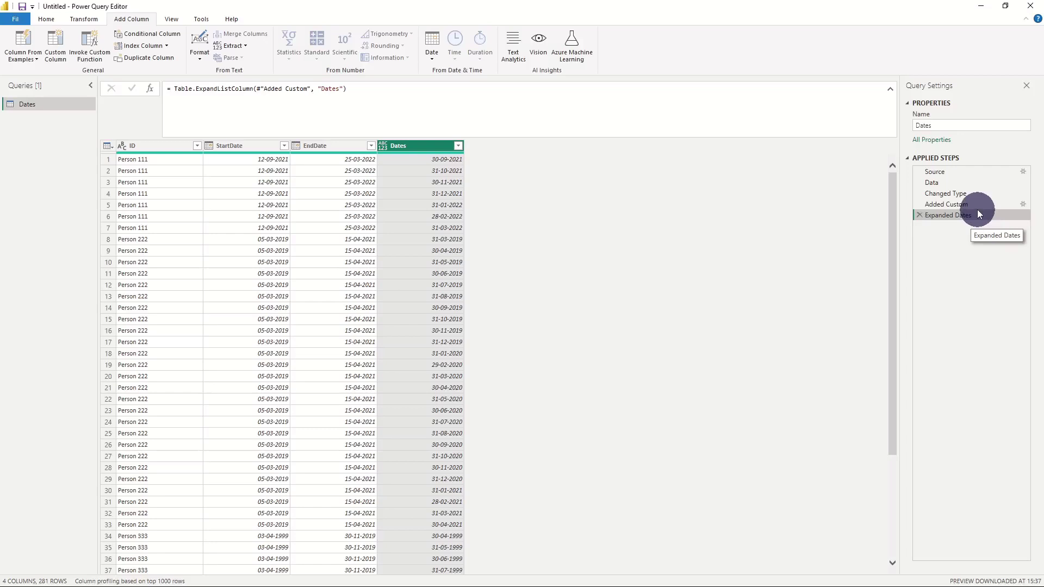
left_click(975, 207)
Switch Date.EndOfMonth to Date.EndOfYear and check the 26 year-end rows in Expanded Dates
scroll(418, 117, "down", 3)
scroll(392, 112, "up", 3)
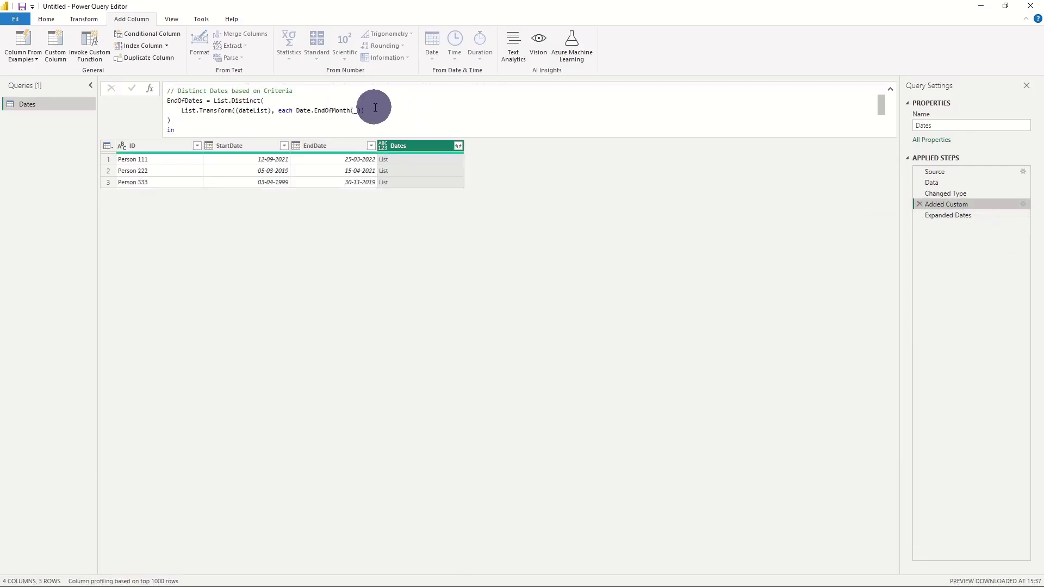
double_click(336, 111)
key("BackSpace")
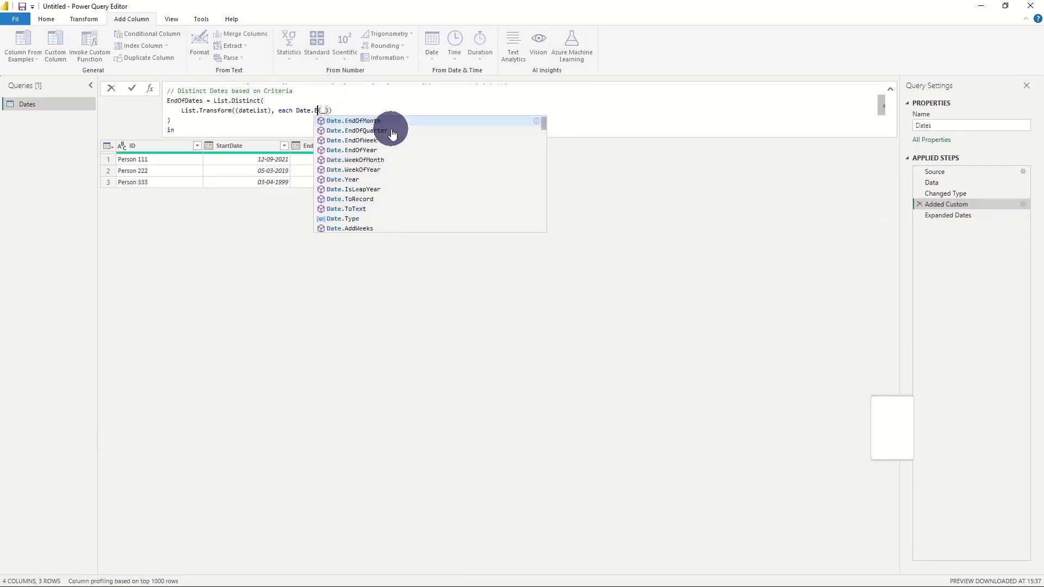
type("EndOf")
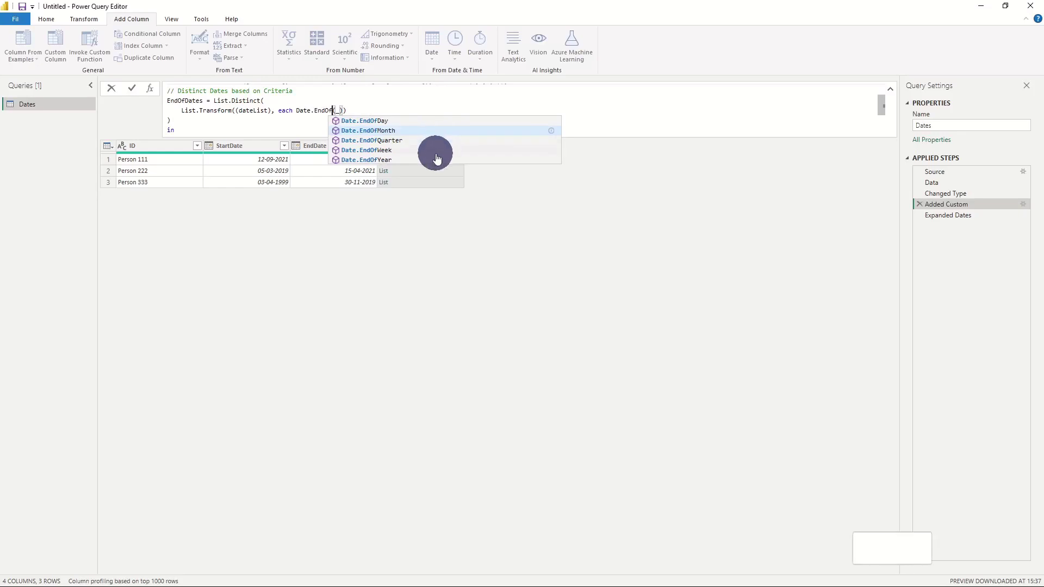
key("Escape")
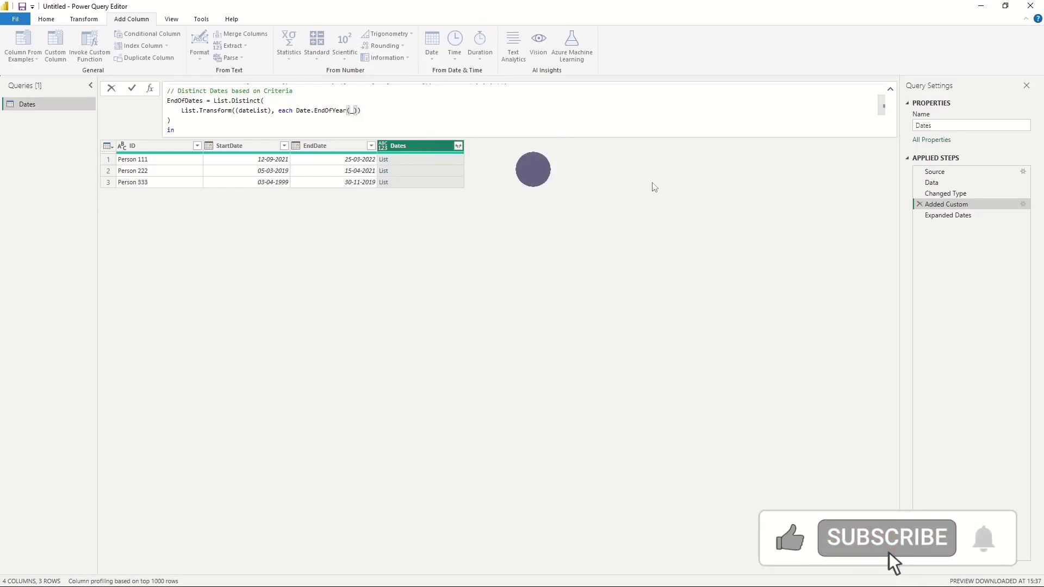
left_click(977, 218)
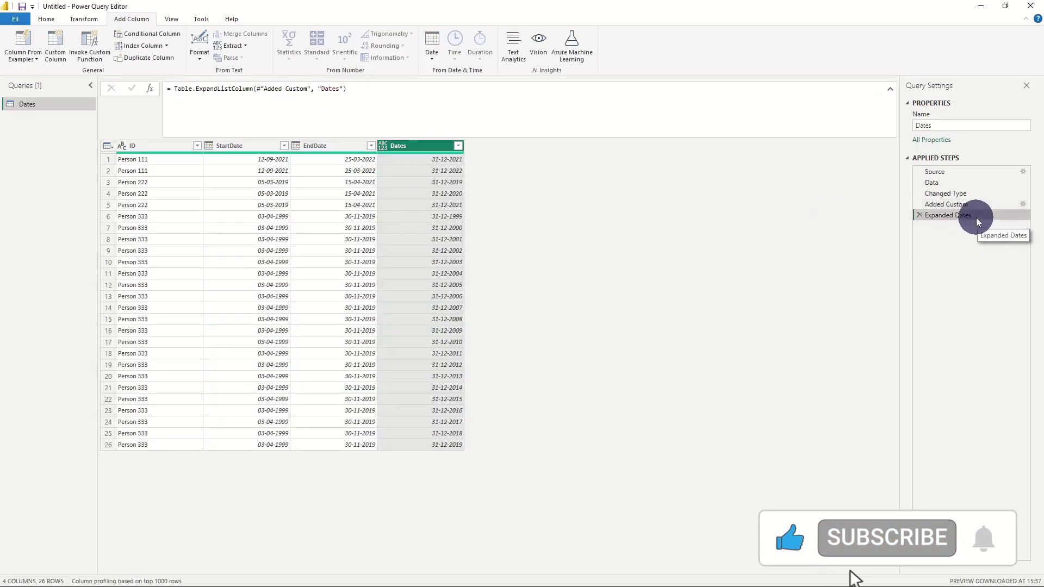